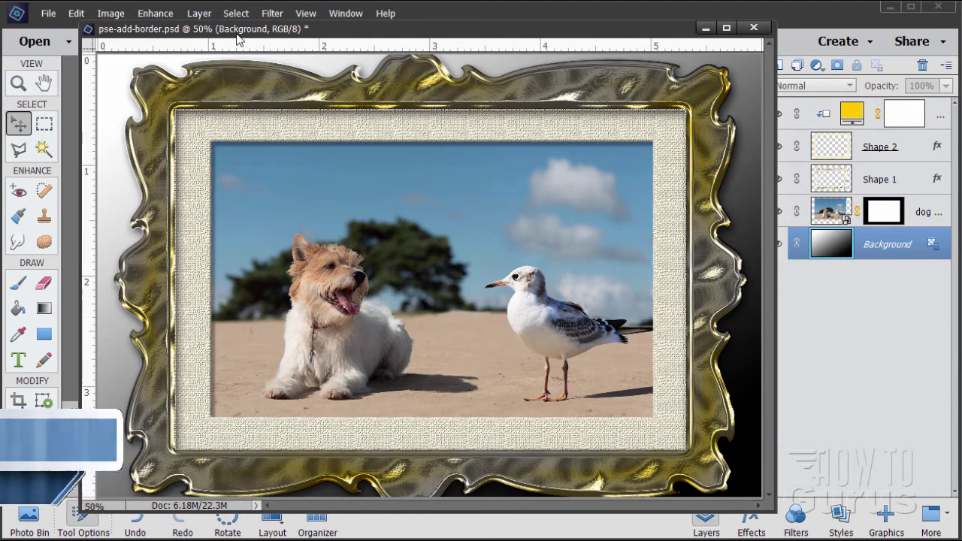
# Discard the beach-photo example and start a blank file with Default Photoshop Elements Size (6 × 4 in, 300 ppi).
pyautogui.click(754, 27)
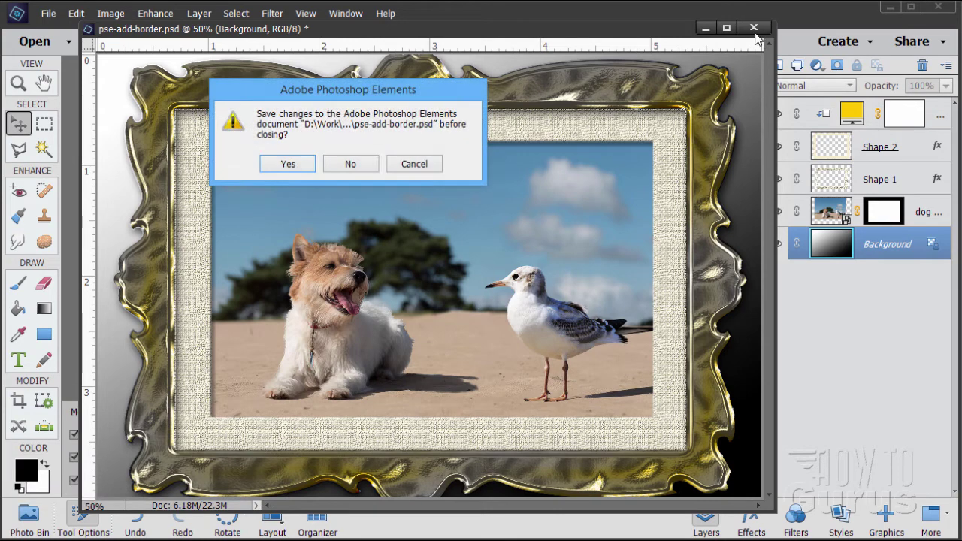
pyautogui.click(342, 163)
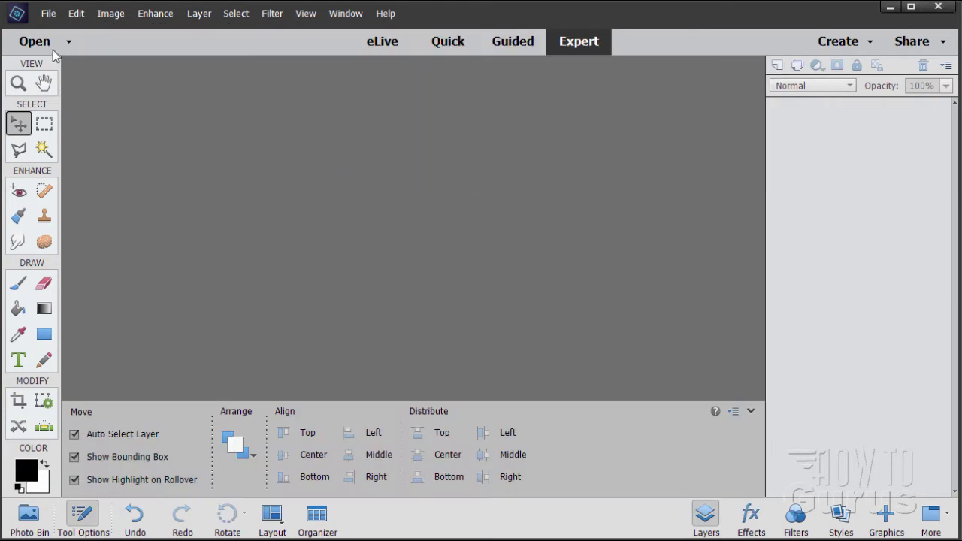
pyautogui.click(47, 13)
pyautogui.moveTo(59, 32)
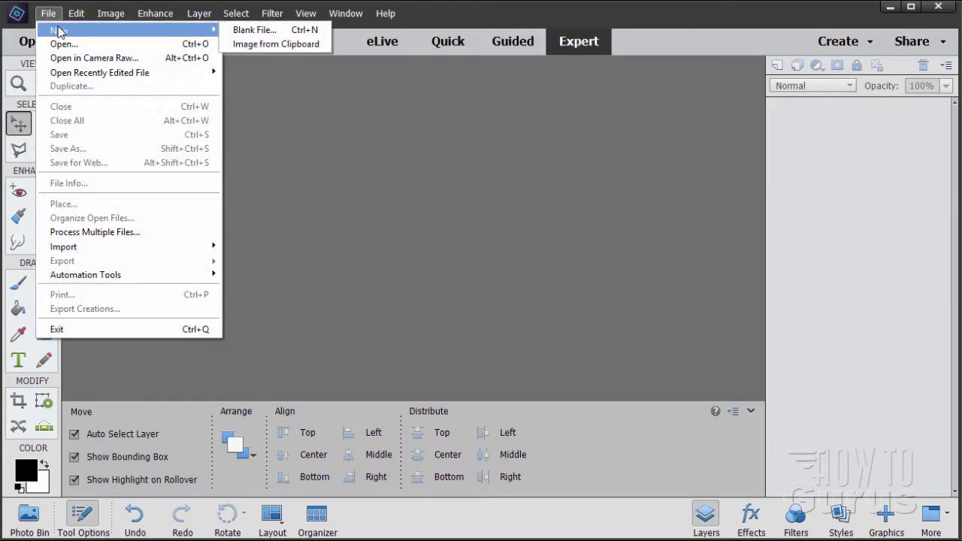
pyautogui.click(238, 31)
pyautogui.click(378, 191)
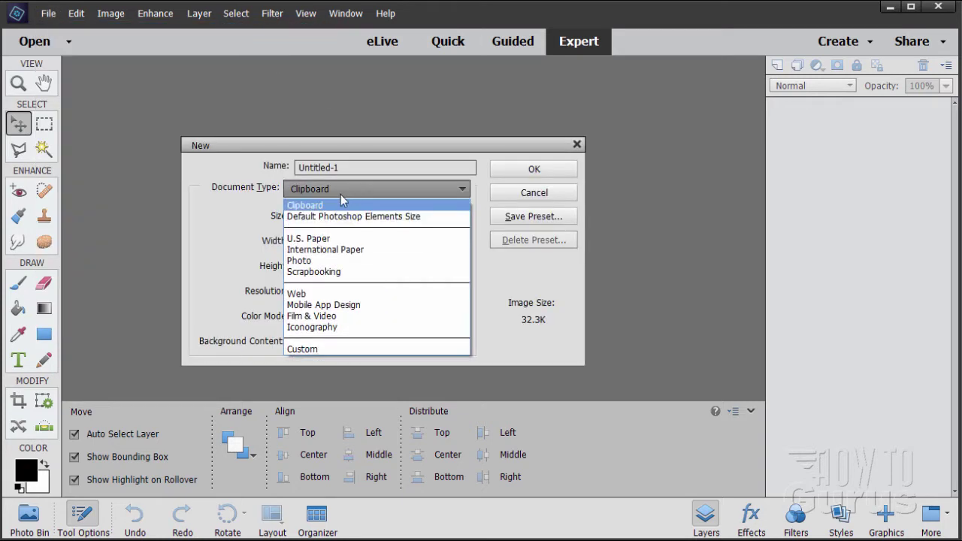
pyautogui.click(297, 218)
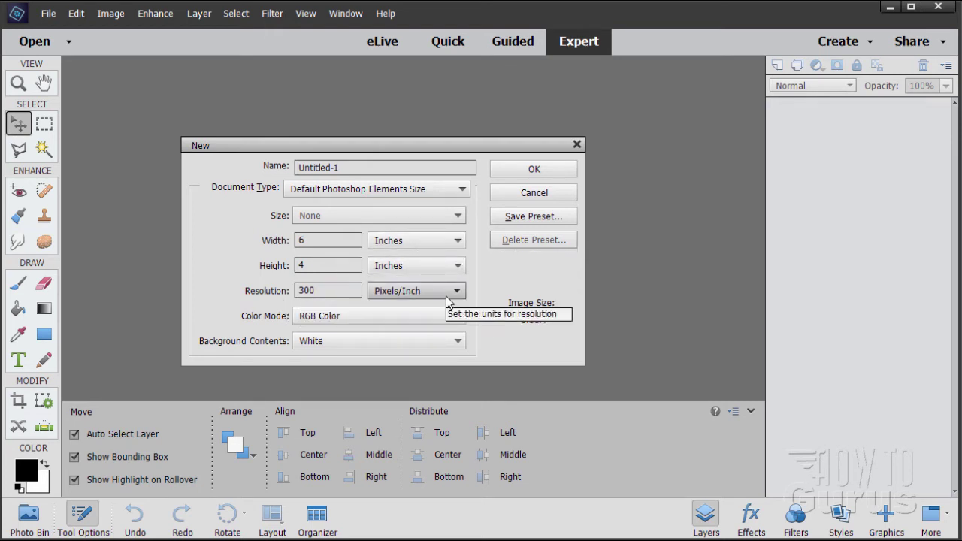
# Create the blank 6 x 4 inch document, dock it as a tab, and show Shapes graphics.
pyautogui.click(527, 170)
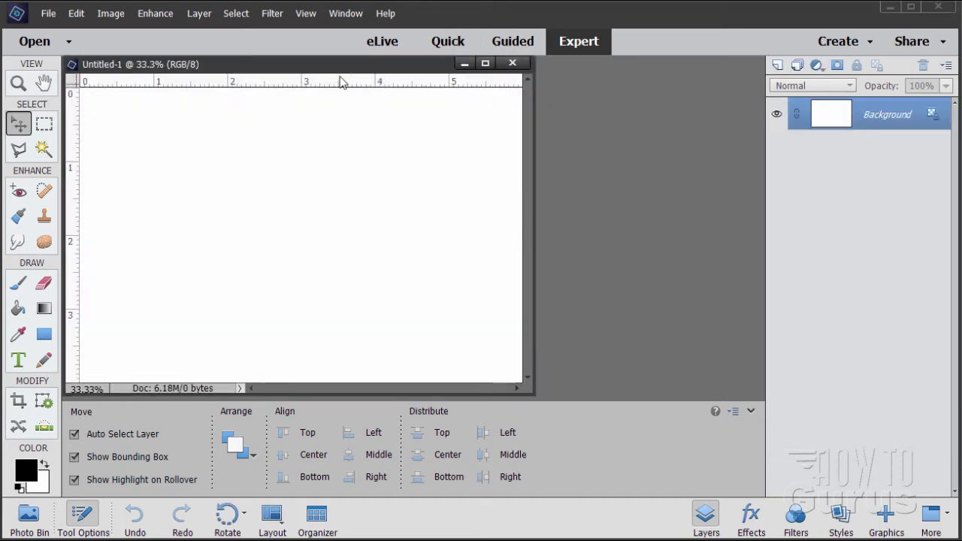
pyautogui.moveTo(338, 75)
pyautogui.mouseDown()
pyautogui.moveTo(344, 62)
pyautogui.moveTo(356, 71)
pyautogui.mouseUp()
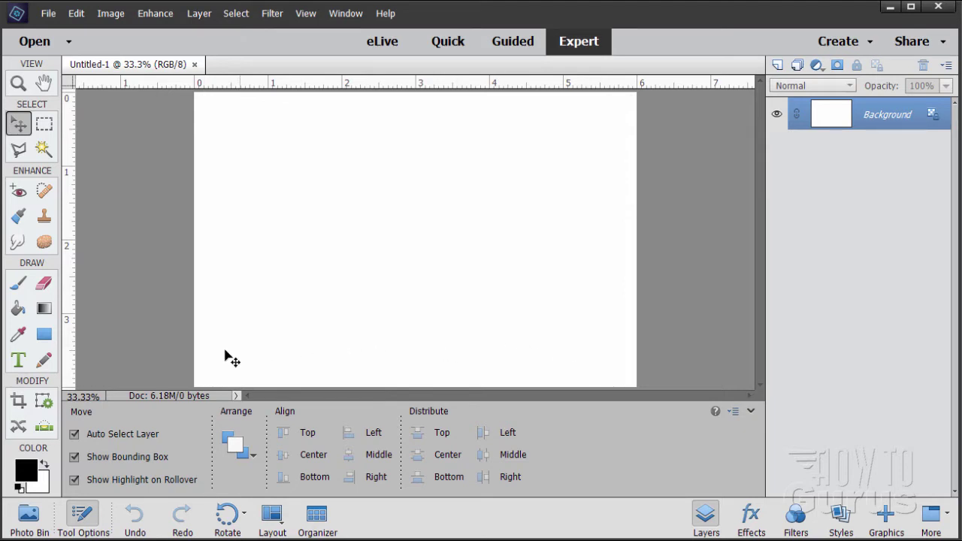
pyautogui.click(888, 516)
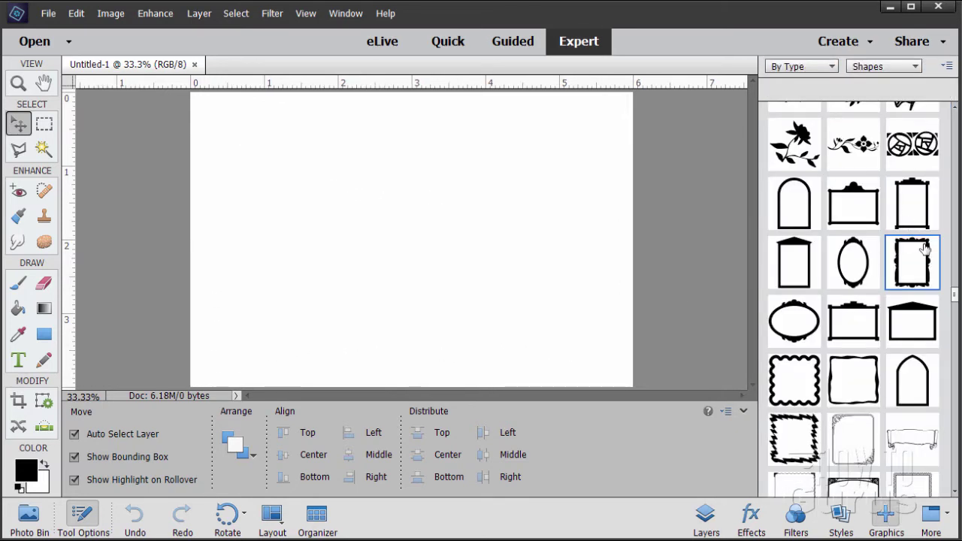
pyautogui.click(864, 68)
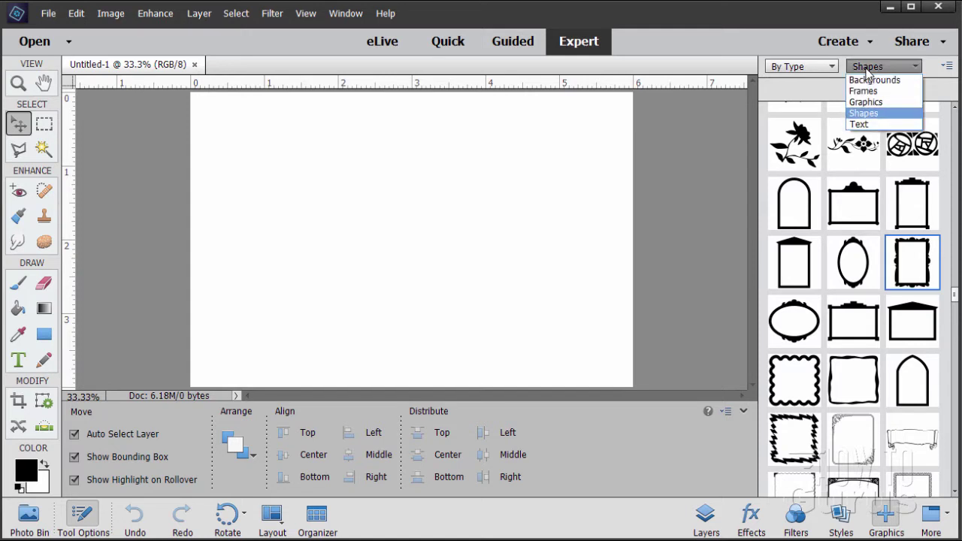
pyautogui.click(886, 119)
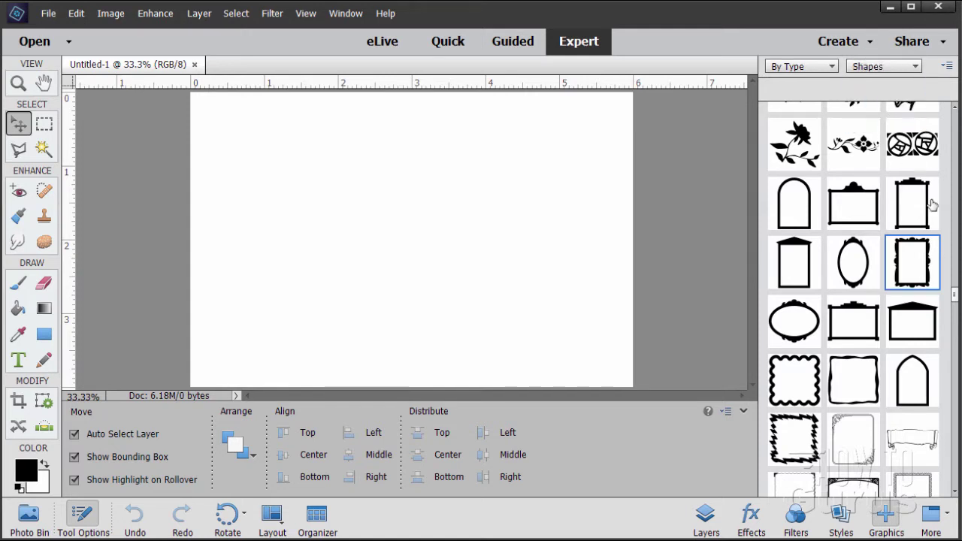
# Scroll the Shapes graphics down to the outlined rectangles.
pyautogui.moveTo(955, 297)
pyautogui.mouseDown()
pyautogui.moveTo(956, 120)
pyautogui.moveTo(955, 293)
pyautogui.mouseUp()
pyautogui.scroll(-5, 853, 336)
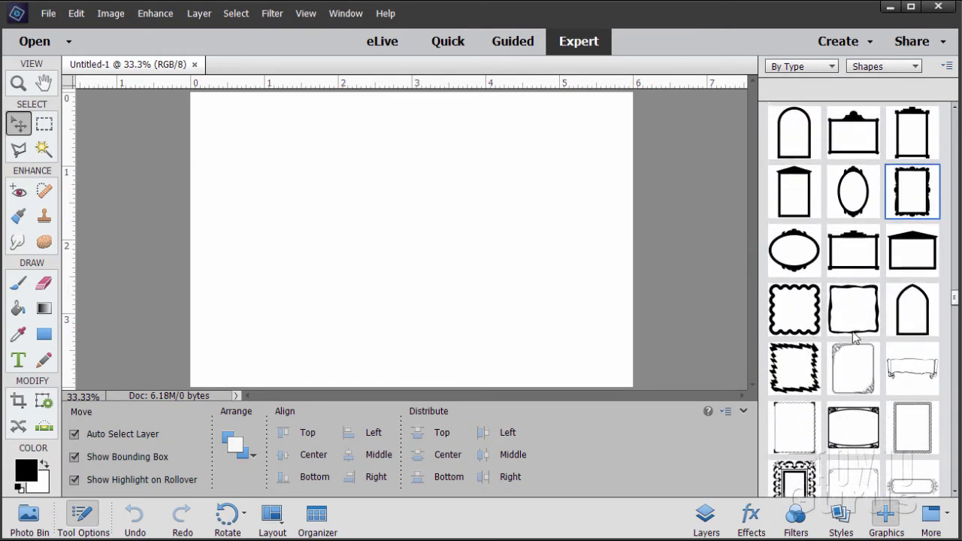
pyautogui.scroll(-10, 853, 336)
pyautogui.scroll(-10, 853, 336)
pyautogui.scroll(-10, 855, 339)
pyautogui.scroll(-5, 853, 339)
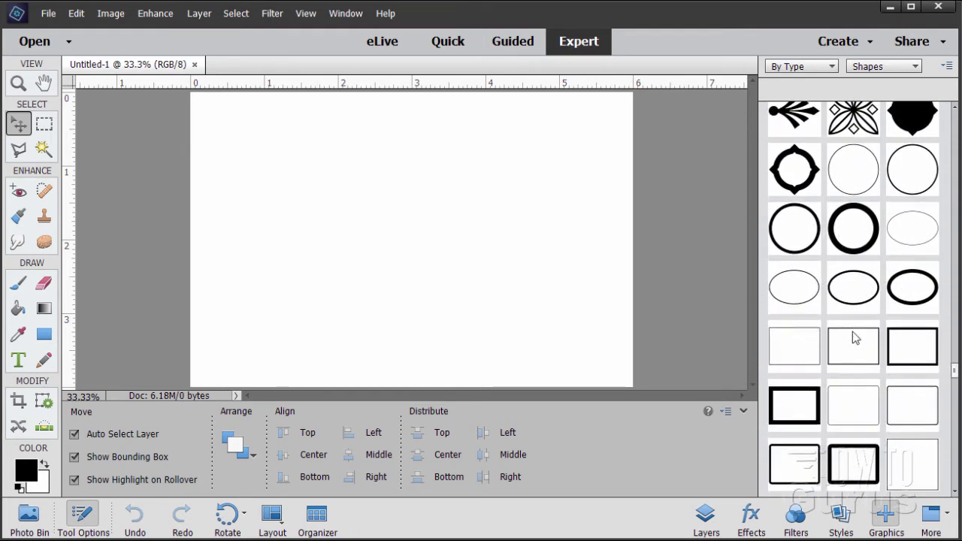
pyautogui.scroll(-2, 853, 331)
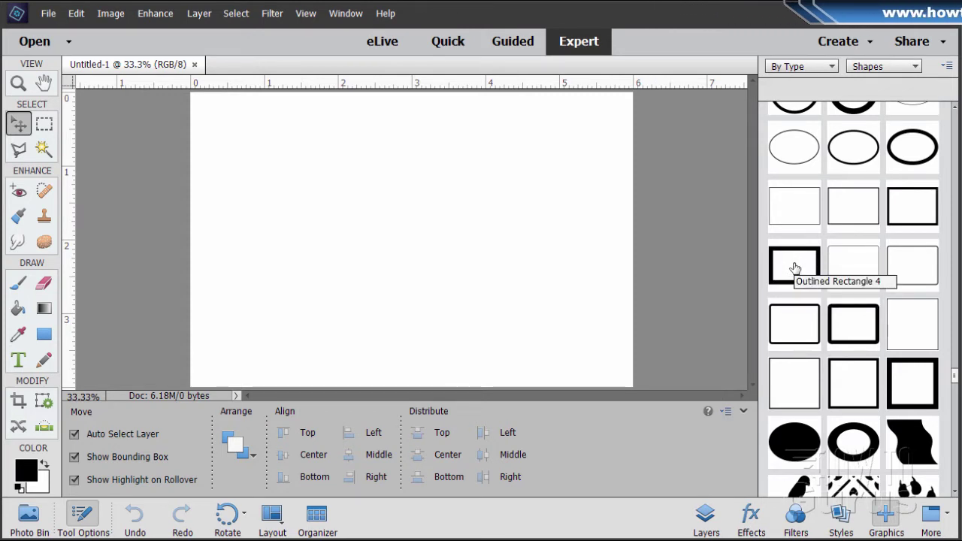
# Add Outlined Rectangle 4 and scale it to about 354%, roughly 5.3 × 4 inches.
pyautogui.doubleClick(796, 269)
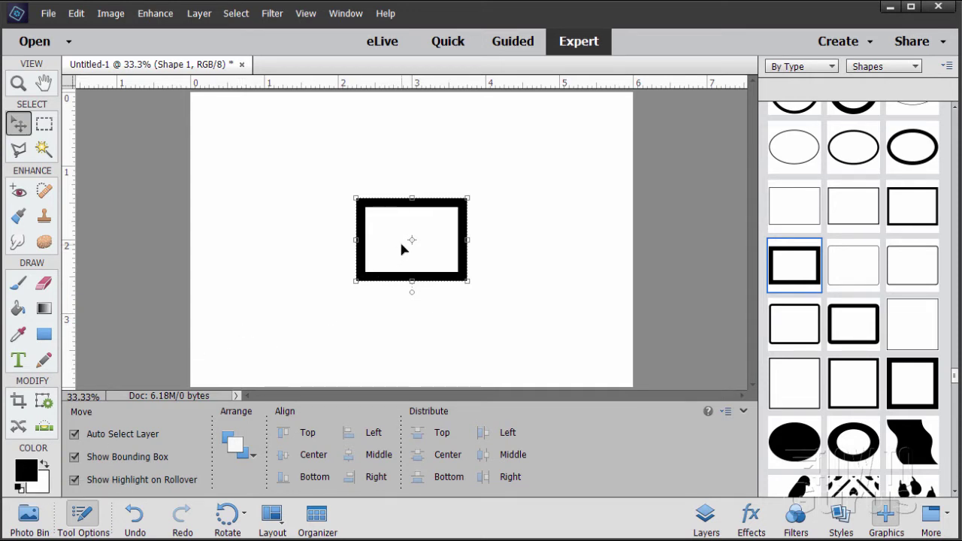
pyautogui.moveTo(401, 248); pyautogui.dragTo(251, 118)
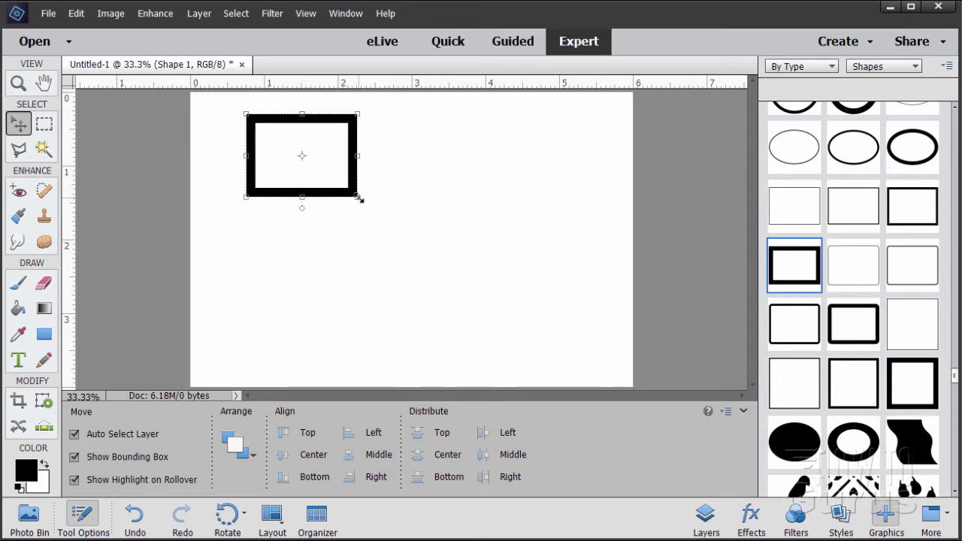
pyautogui.moveTo(358, 198); pyautogui.dragTo(622, 377)
pyautogui.moveTo(245, 114); pyautogui.dragTo(217, 91)
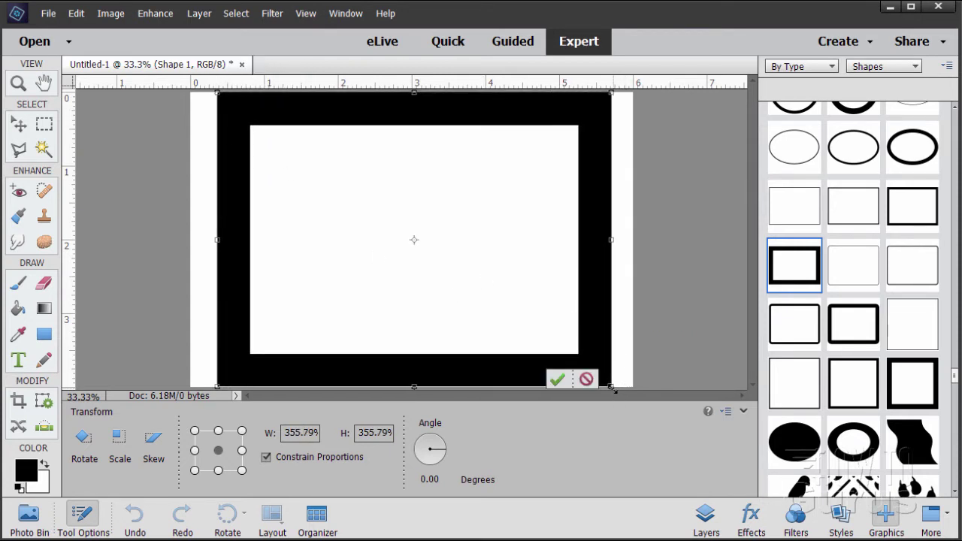
pyautogui.moveTo(612, 387); pyautogui.dragTo(613, 390)
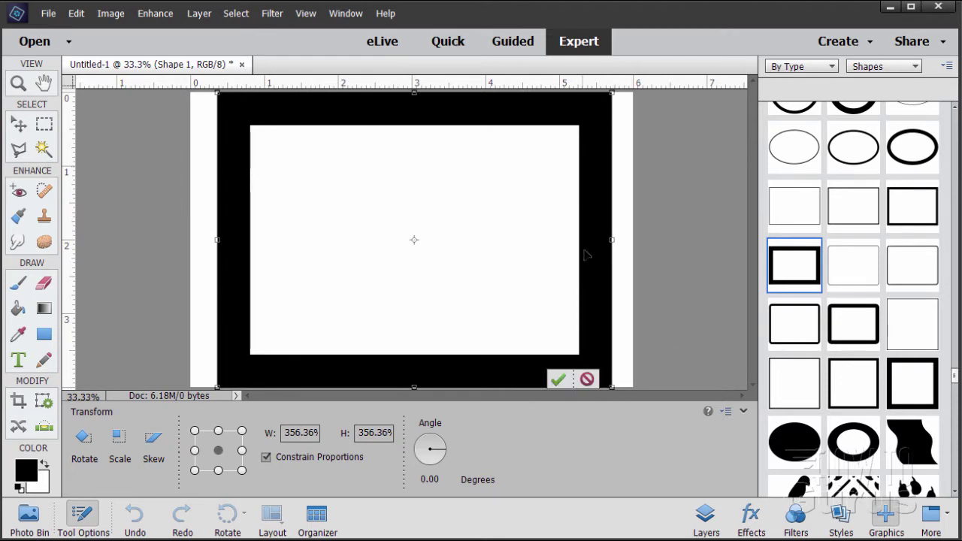
pyautogui.moveTo(612, 390); pyautogui.dragTo(609, 364)
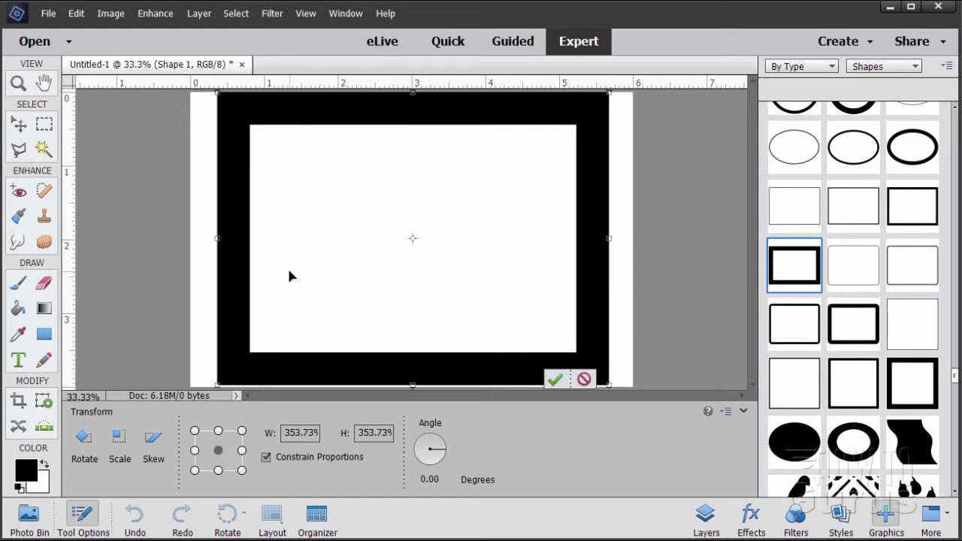
pyautogui.click(555, 381)
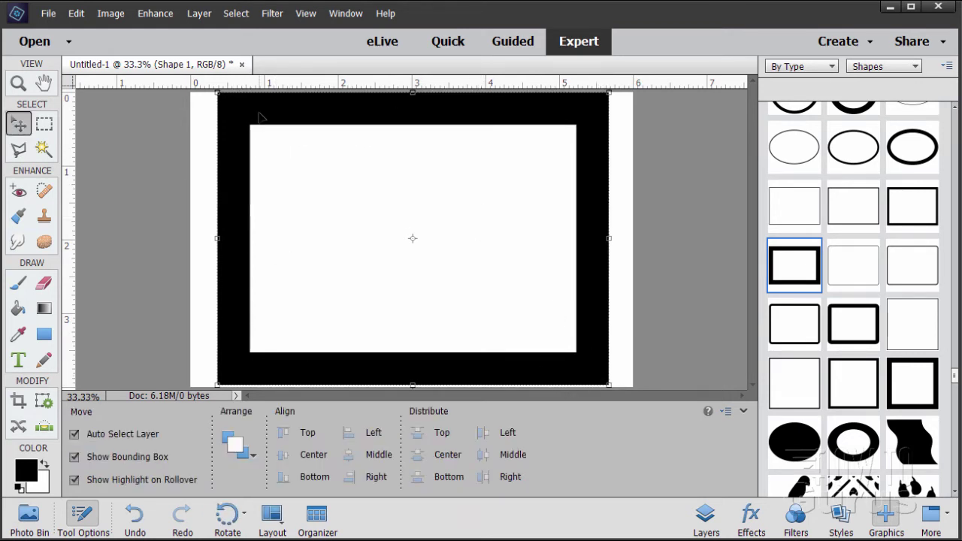
# Nudge the black frame right to centre it, then simplify the Shape 1 layer.
pyautogui.moveTo(594, 338); pyautogui.dragTo(601, 338)
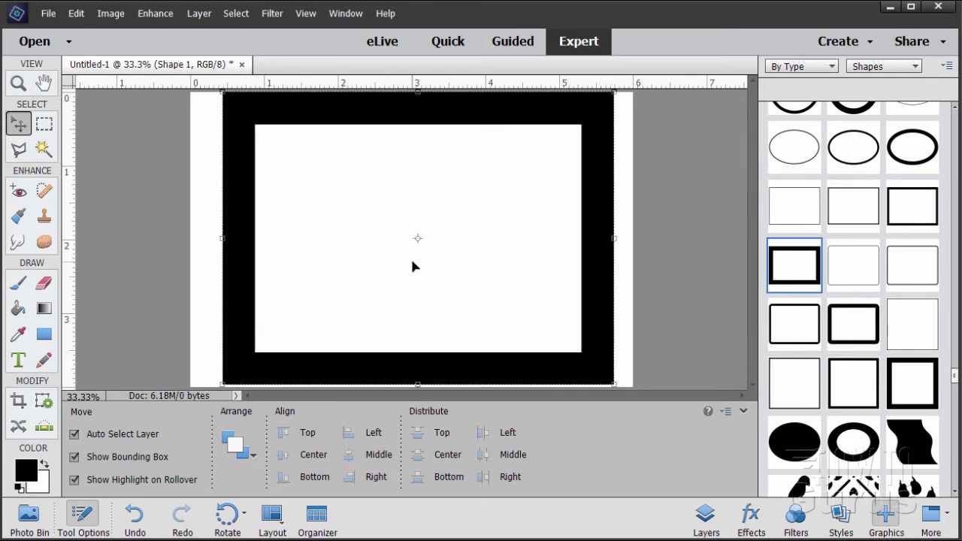
pyautogui.click(706, 519)
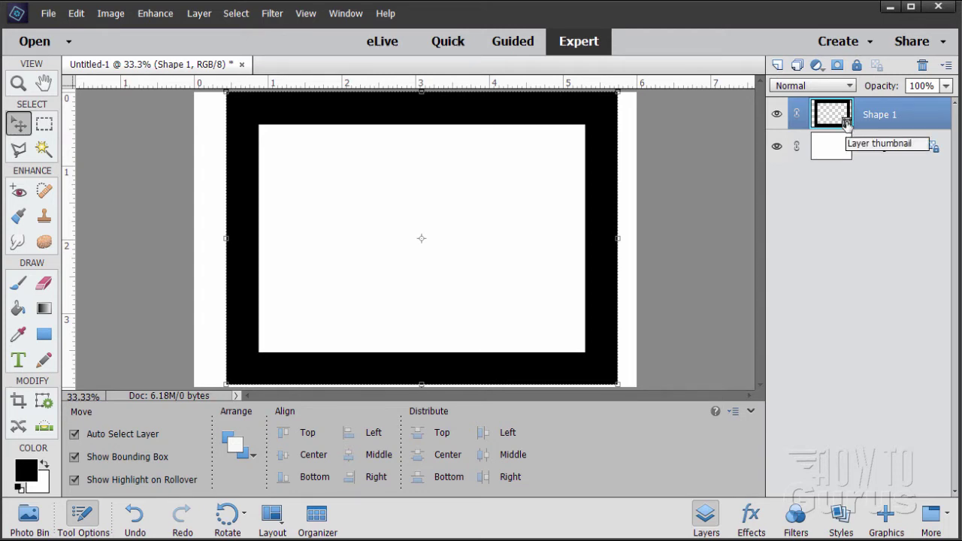
pyautogui.rightClick(879, 118)
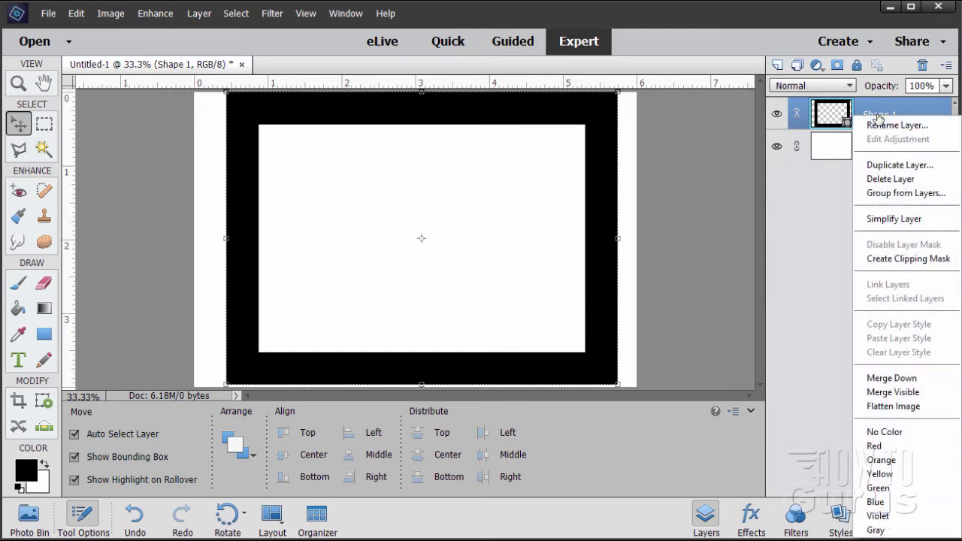
pyautogui.click(881, 219)
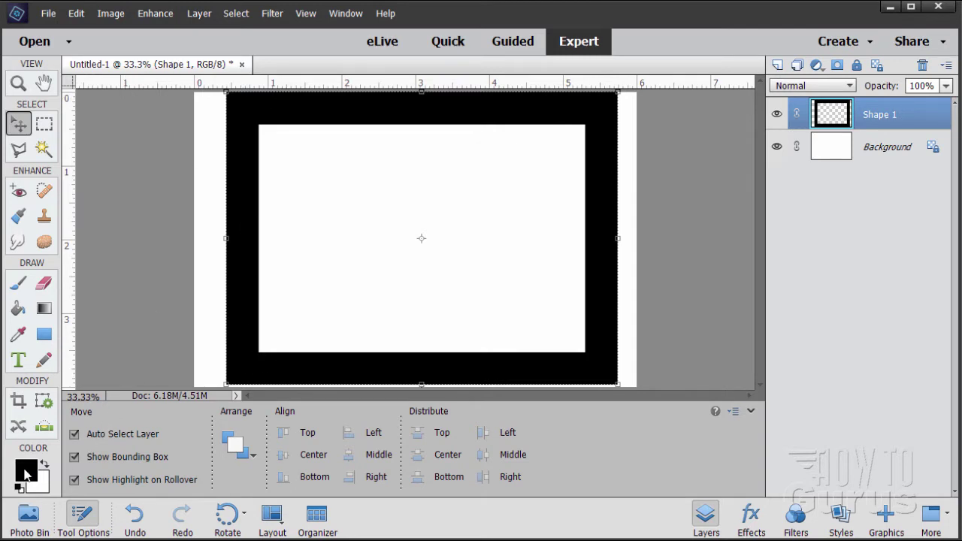
# Choose a pale cream foreground colour, about #fff9db at hue 44, in the Color Picker.
pyautogui.click(26, 472)
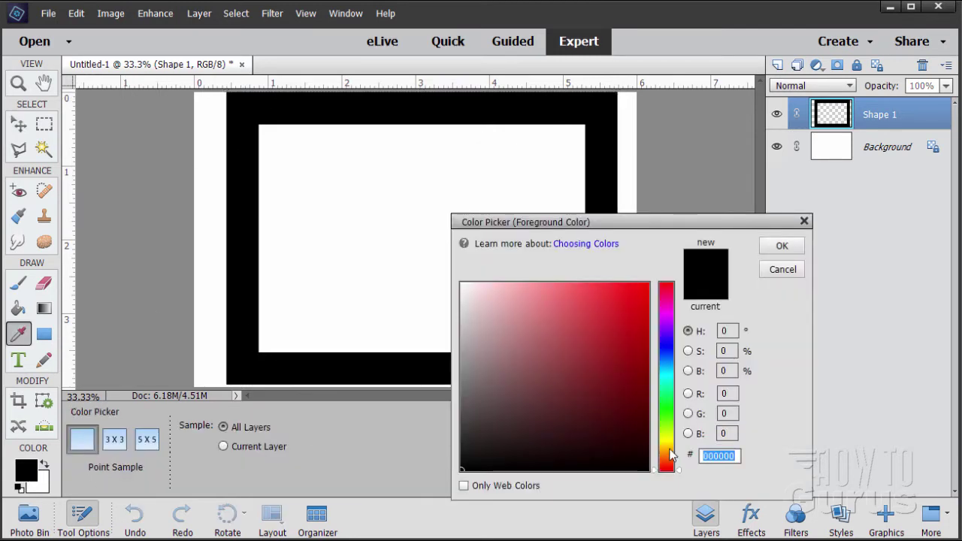
pyautogui.click(667, 449)
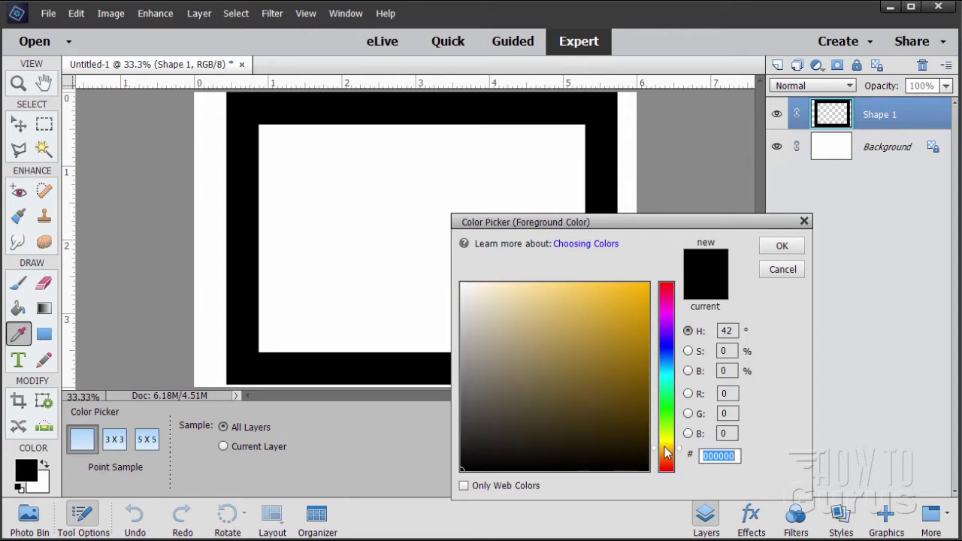
pyautogui.moveTo(667, 451); pyautogui.dragTo(666, 450)
pyautogui.moveTo(679, 447); pyautogui.dragTo(677, 448)
pyautogui.click(502, 287)
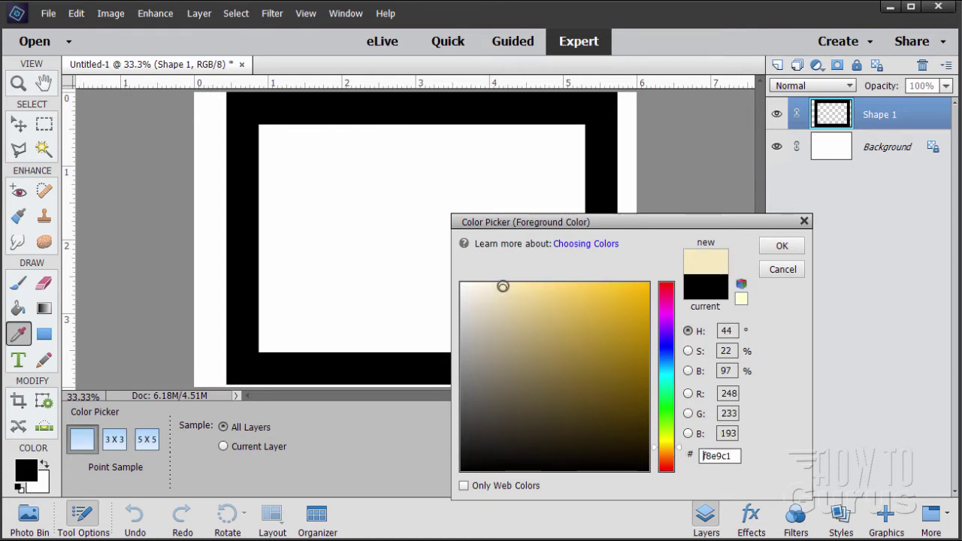
pyautogui.click(498, 285)
pyautogui.click(492, 286)
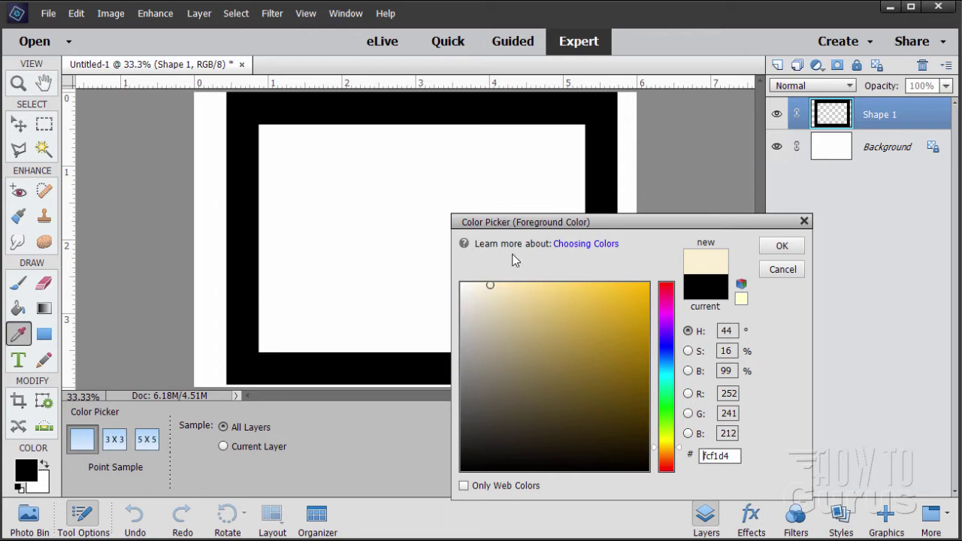
pyautogui.click(489, 284)
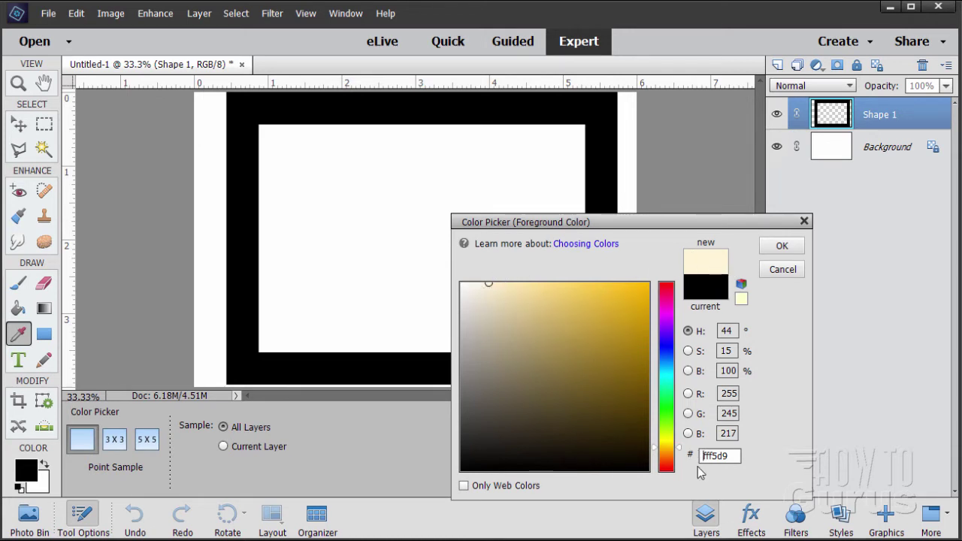
pyautogui.moveTo(678, 450); pyautogui.dragTo(679, 448)
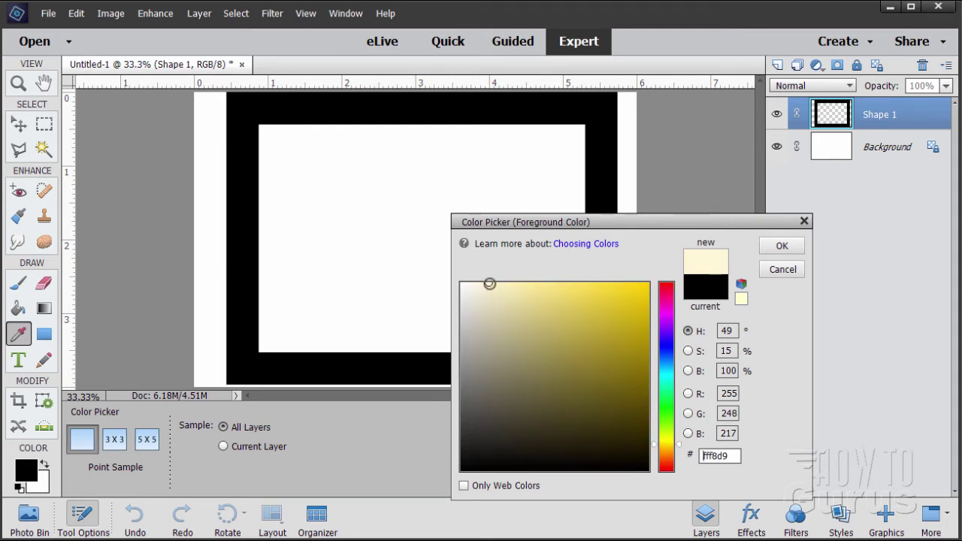
pyautogui.moveTo(489, 283); pyautogui.dragTo(487, 267)
pyautogui.click(783, 247)
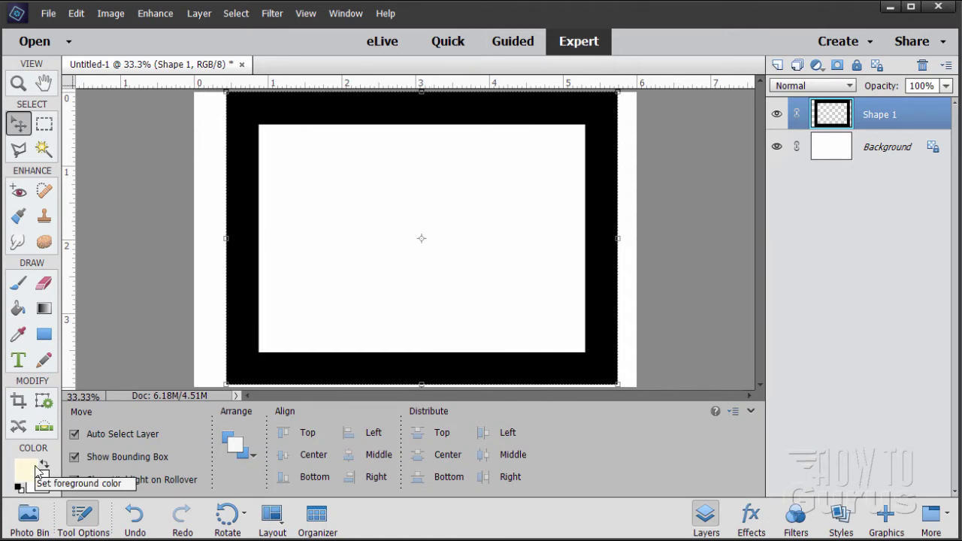
# Fill the black frame band with the cream colour using the Paint Bucket.
pyautogui.click(20, 310)
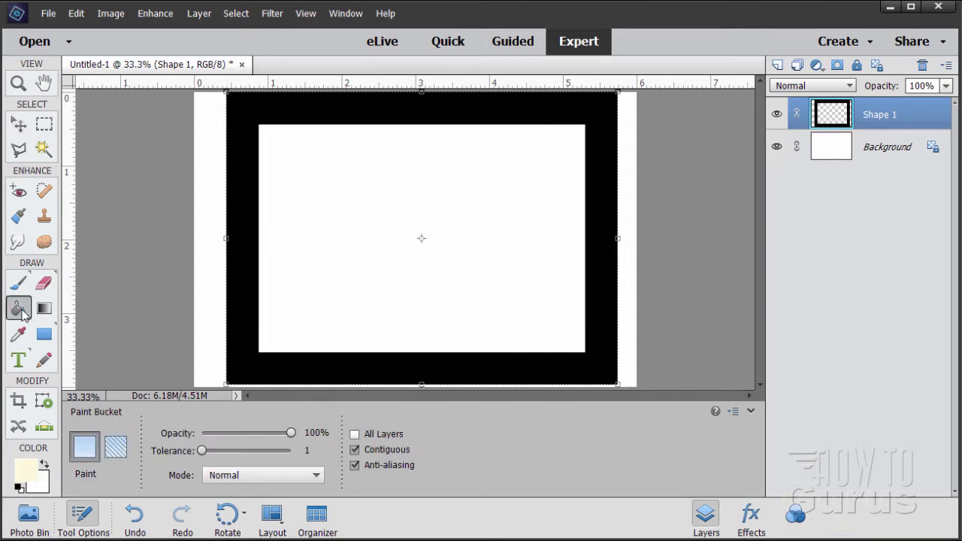
pyautogui.click(248, 303)
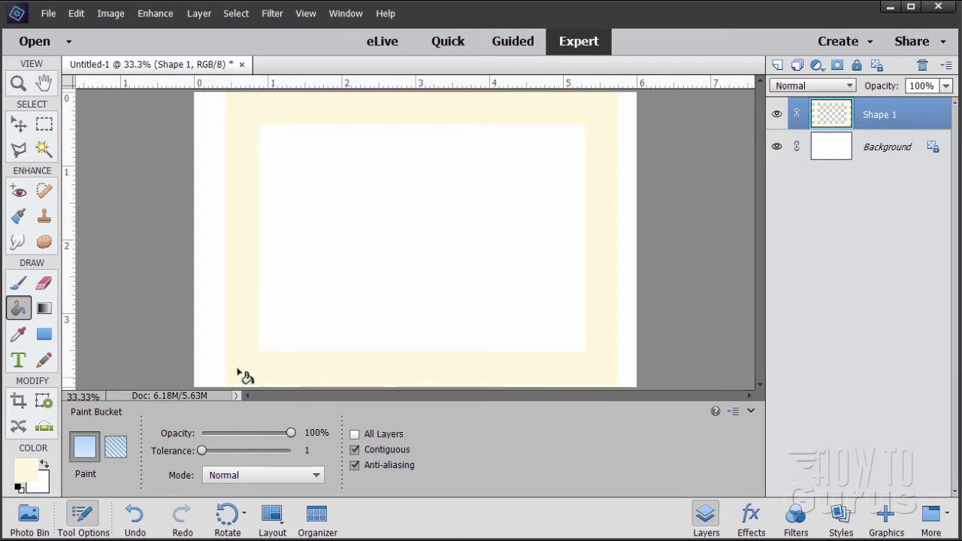
pyautogui.click(19, 126)
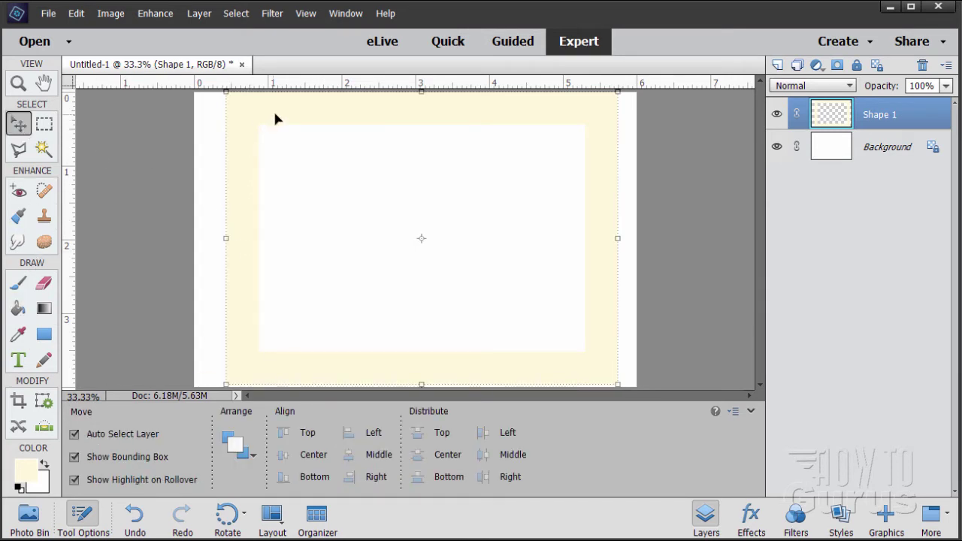
pyautogui.click(273, 14)
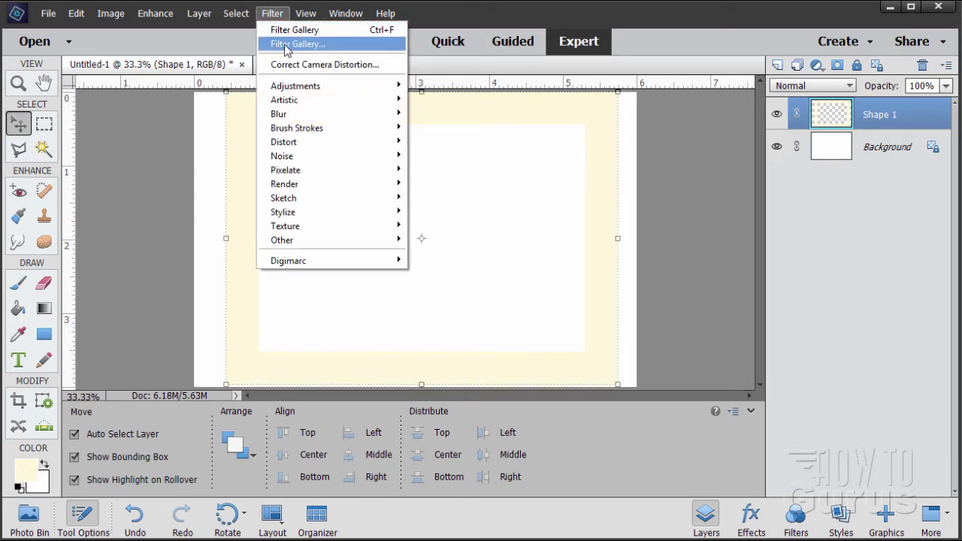
# Apply Texturizer from the Filter Gallery: Burlap, light Top Left, relief 5, scaling 100.
pyautogui.click(321, 47)
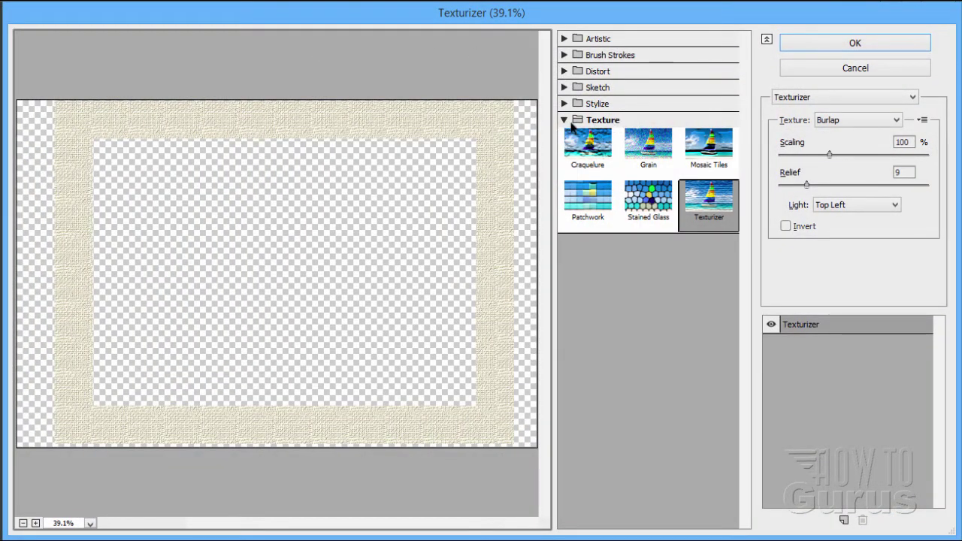
pyautogui.click(569, 123)
pyautogui.click(566, 121)
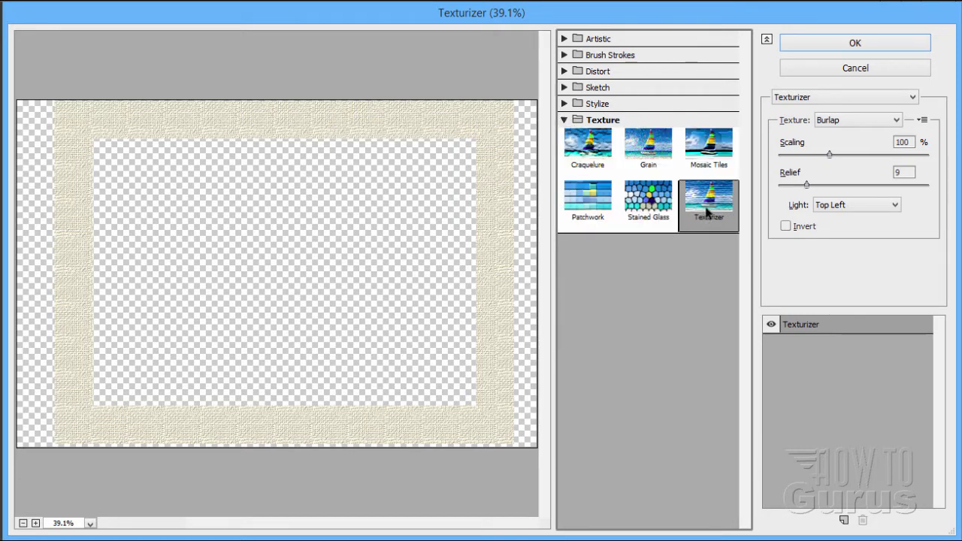
pyautogui.click(851, 121)
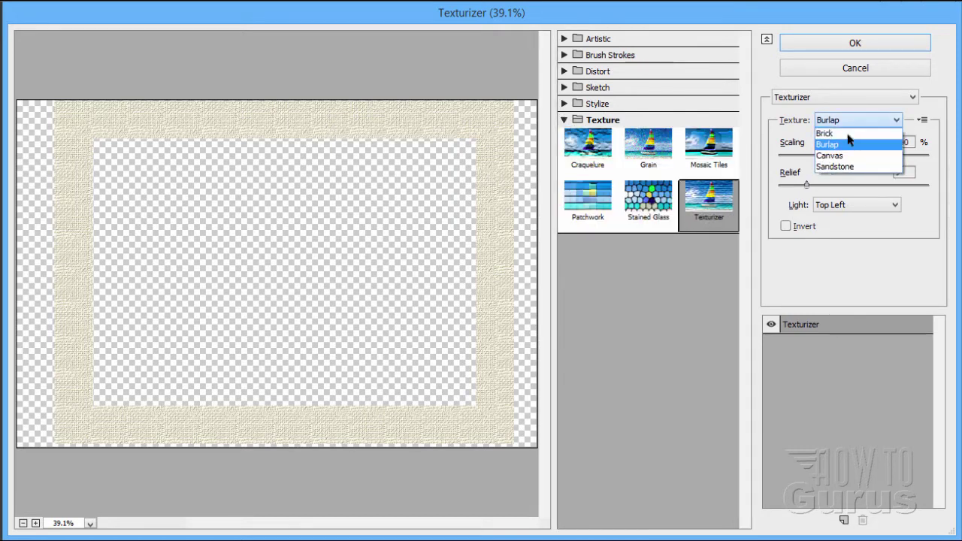
pyautogui.click(854, 149)
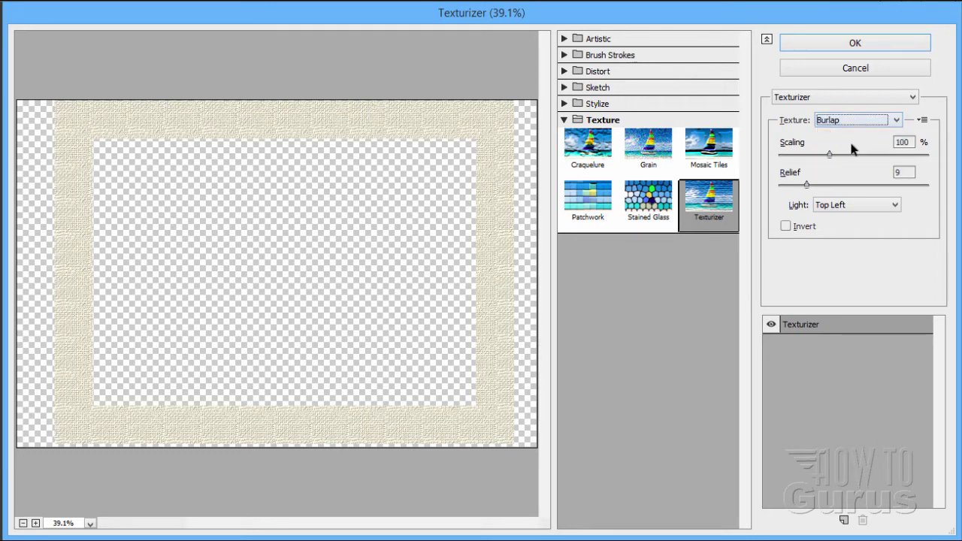
pyautogui.click(867, 202)
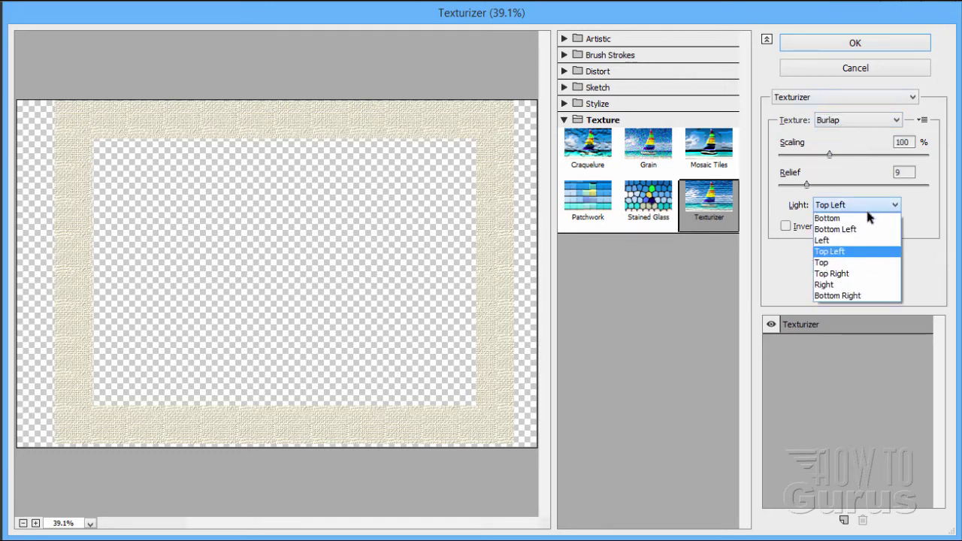
pyautogui.click(836, 252)
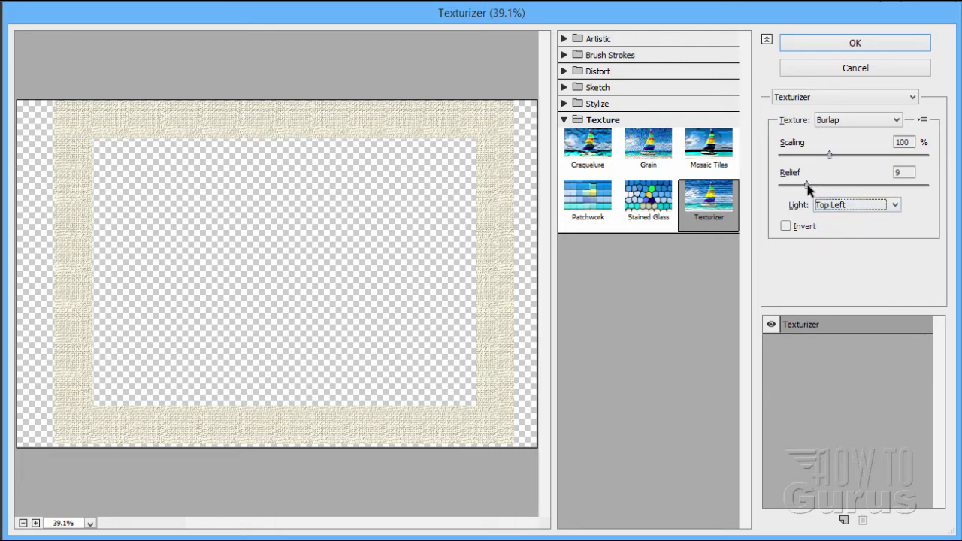
pyautogui.moveTo(807, 185); pyautogui.dragTo(795, 188)
pyautogui.moveTo(830, 155)
pyautogui.mouseDown()
pyautogui.moveTo(844, 155)
pyautogui.moveTo(812, 156)
pyautogui.moveTo(837, 156)
pyautogui.moveTo(825, 156)
pyautogui.mouseUp()
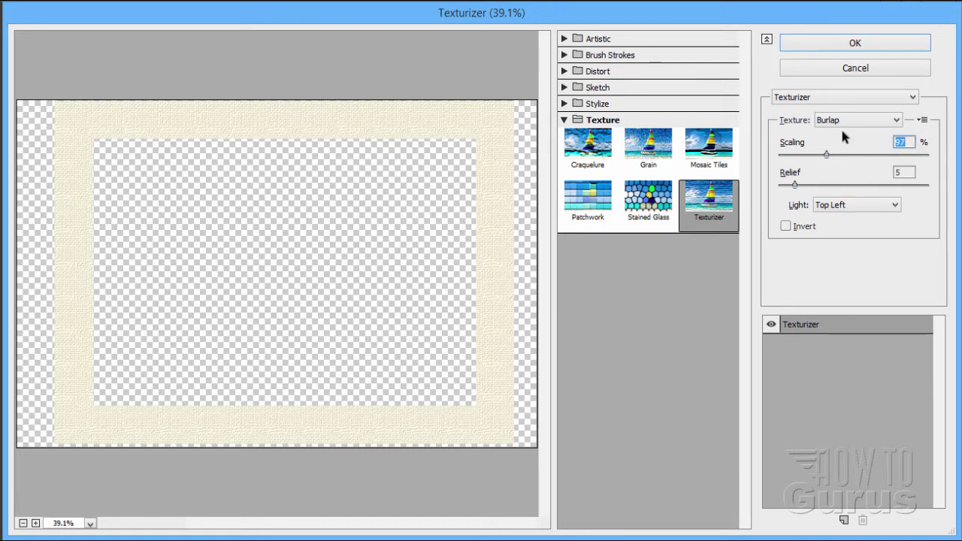
pyautogui.write('100')
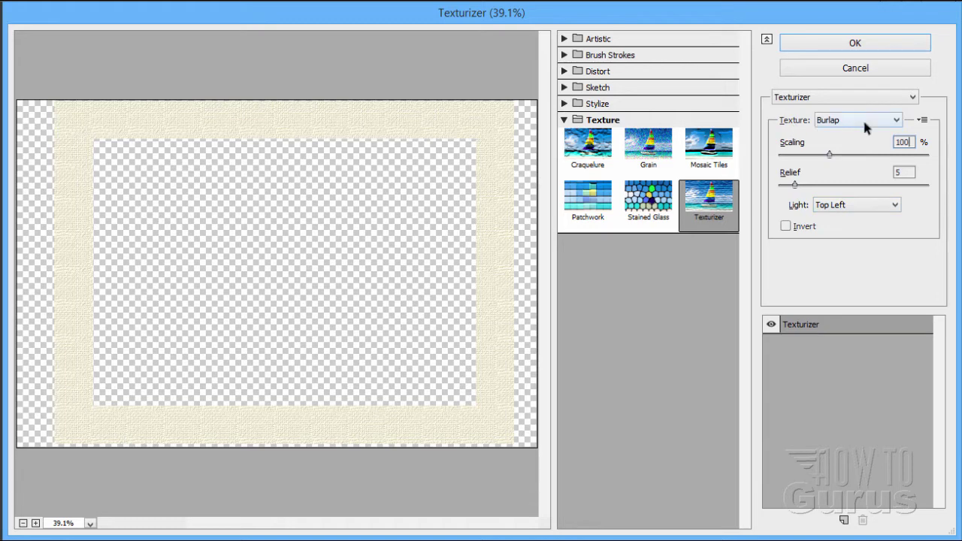
pyautogui.click(863, 45)
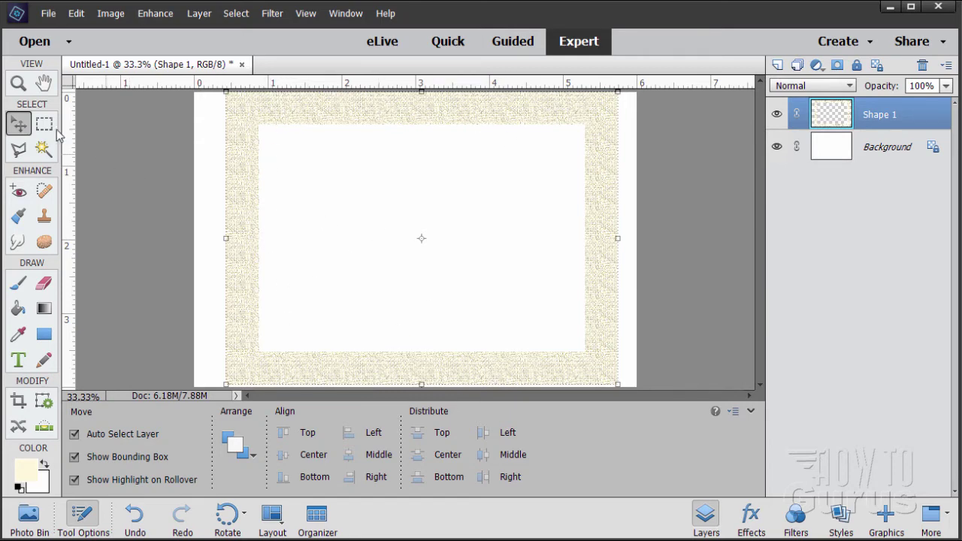
# Place dog and bird.bmp into the document and commit it.
pyautogui.click(48, 14)
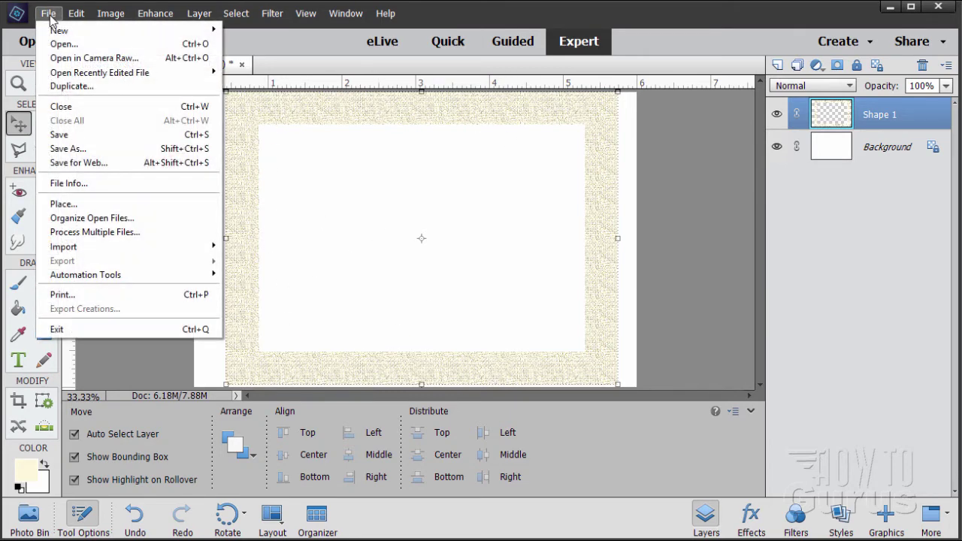
pyautogui.click(64, 204)
pyautogui.click(62, 113)
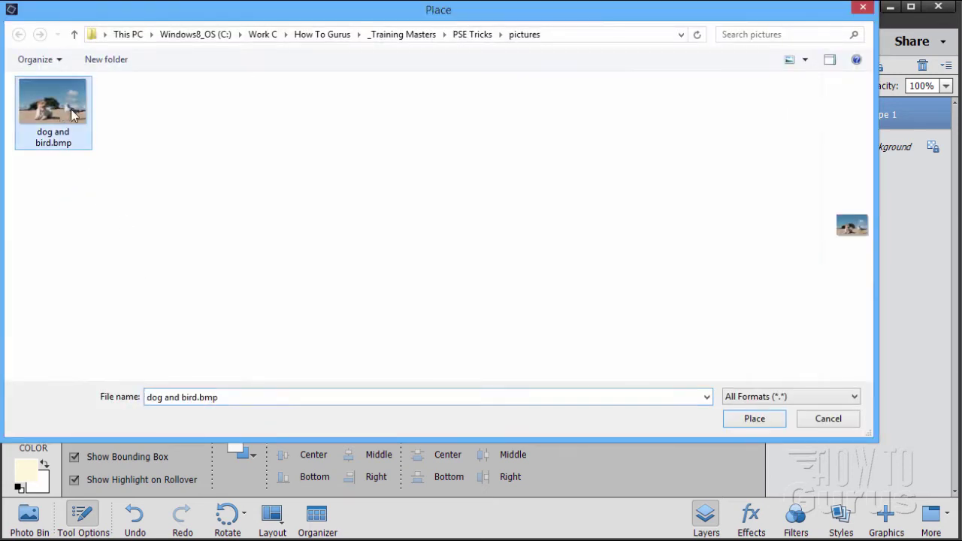
pyautogui.moveTo(166, 17); pyautogui.dragTo(211, 49)
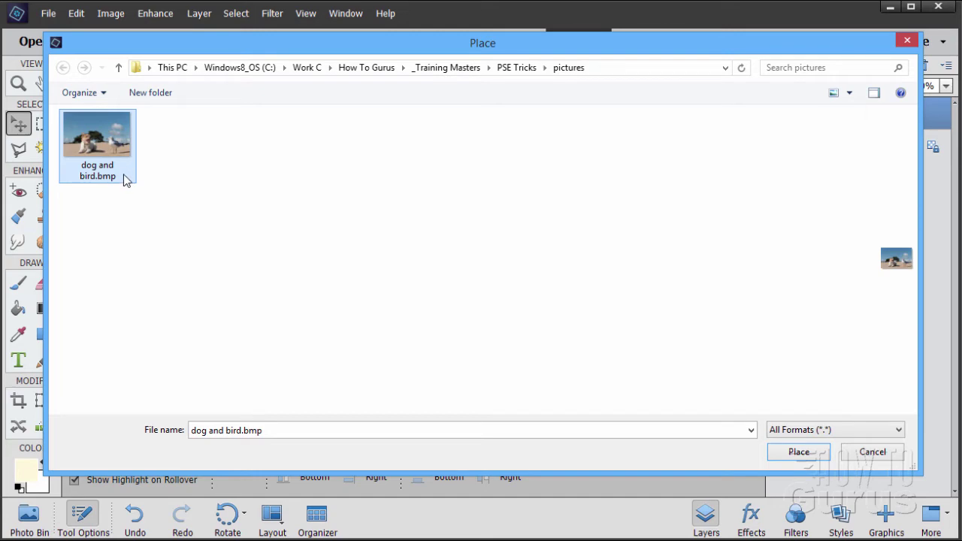
pyautogui.click(779, 454)
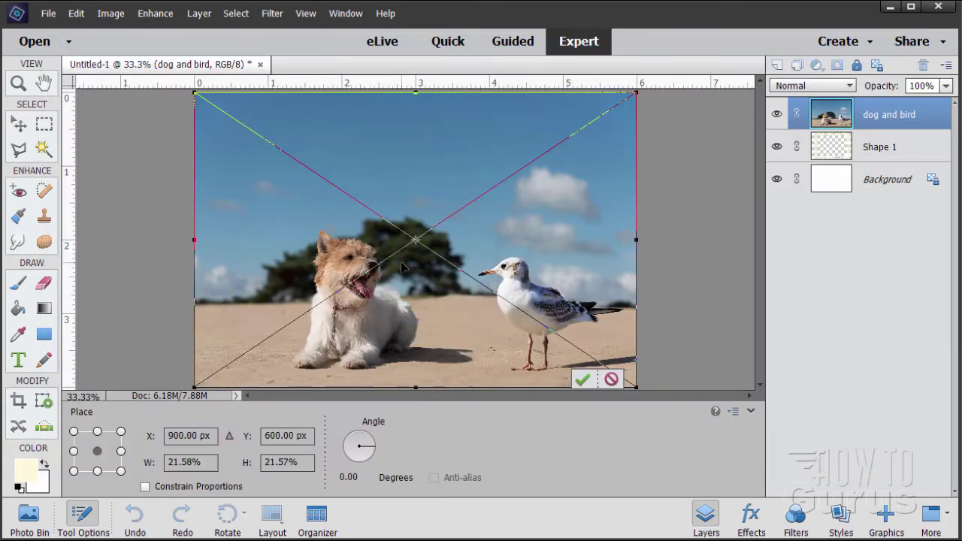
pyautogui.click(582, 380)
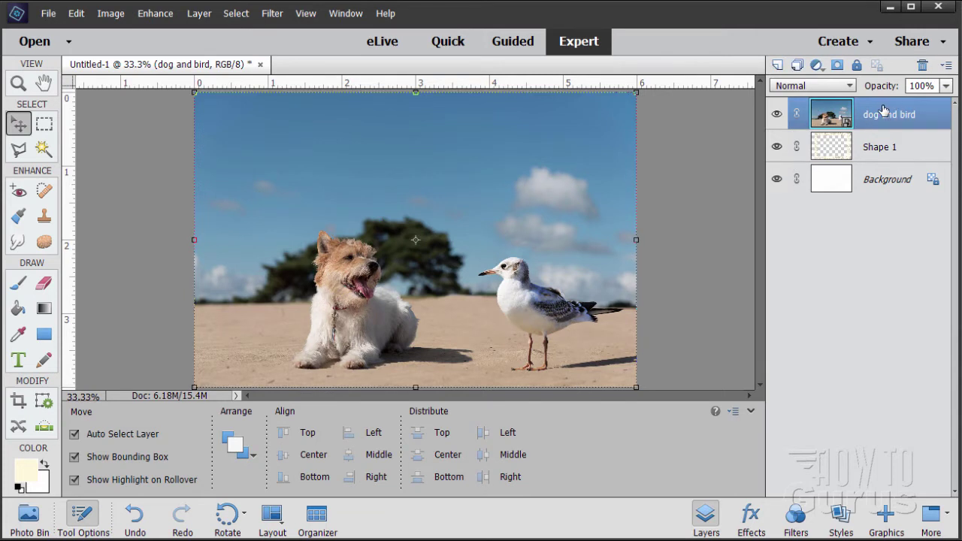
# Move the dog and bird layer below Shape 1 and scale it to 94.80% inside the opening.
pyautogui.moveTo(879, 113); pyautogui.dragTo(876, 151)
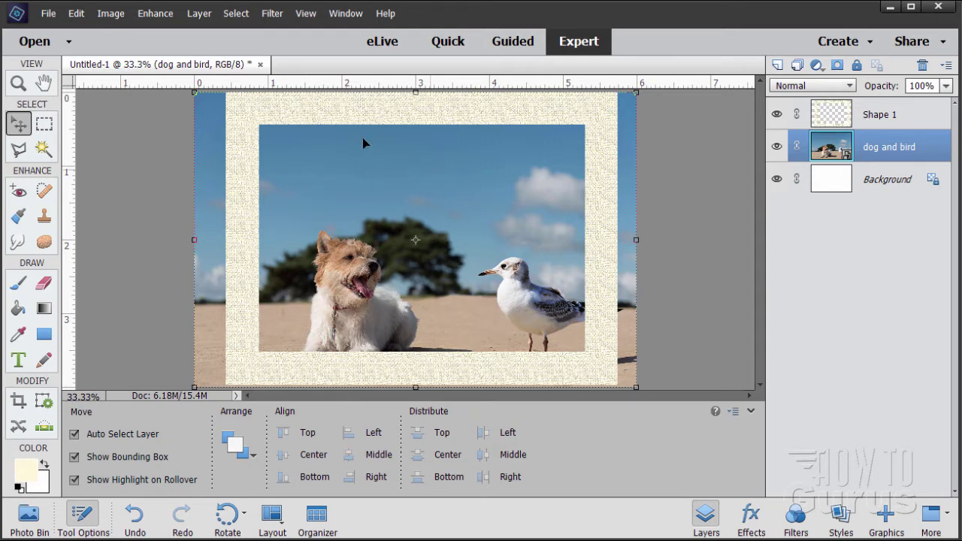
pyautogui.moveTo(198, 95); pyautogui.dragTo(254, 132)
pyautogui.moveTo(369, 304); pyautogui.dragTo(329, 273)
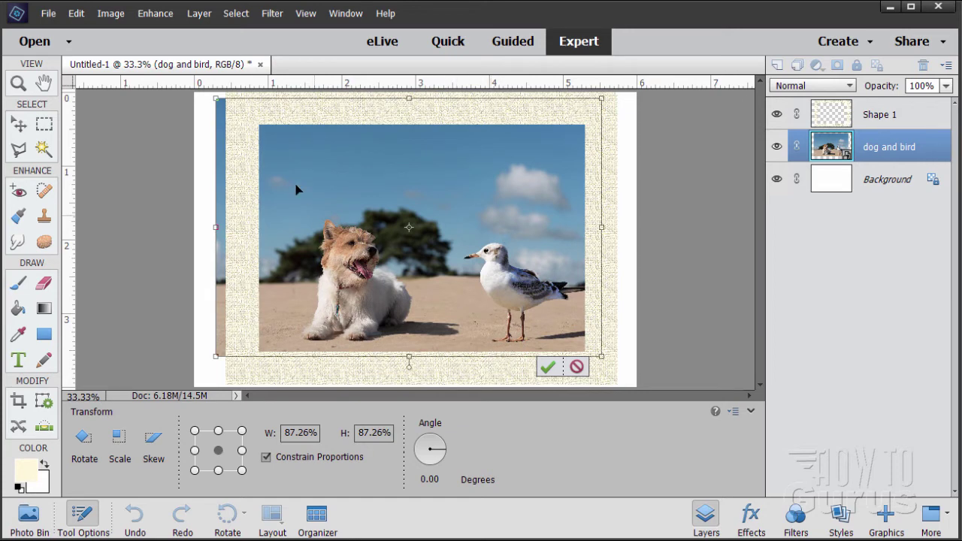
pyautogui.moveTo(216, 98); pyautogui.dragTo(194, 73)
pyautogui.moveTo(378, 311); pyautogui.dragTo(384, 308)
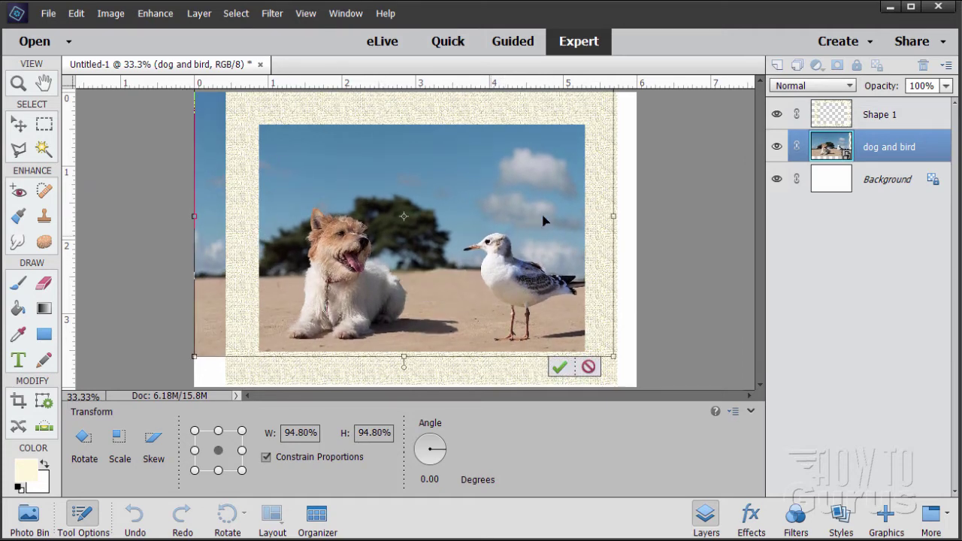
pyautogui.click(560, 367)
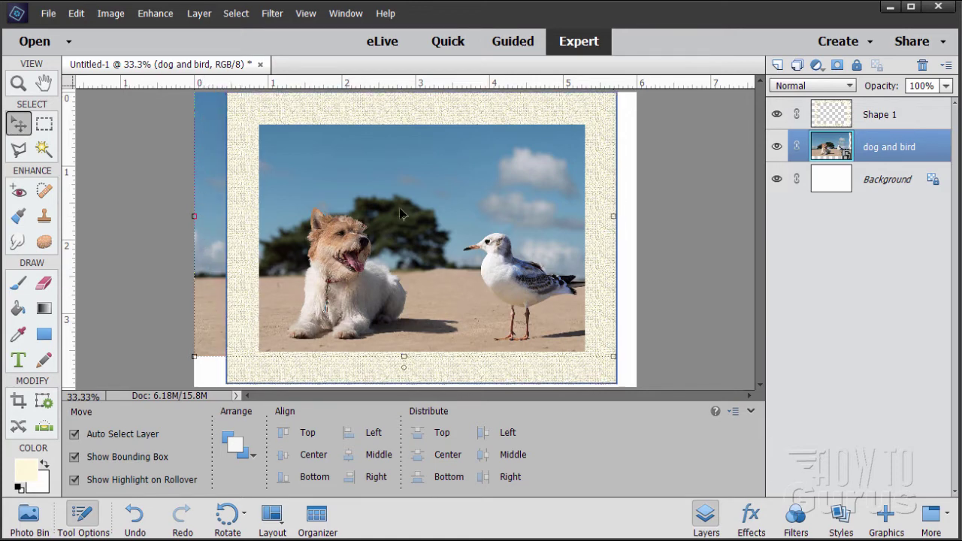
# On Shape 1, Magic Wand the white area as a new selection, then invert it.
pyautogui.click(882, 116)
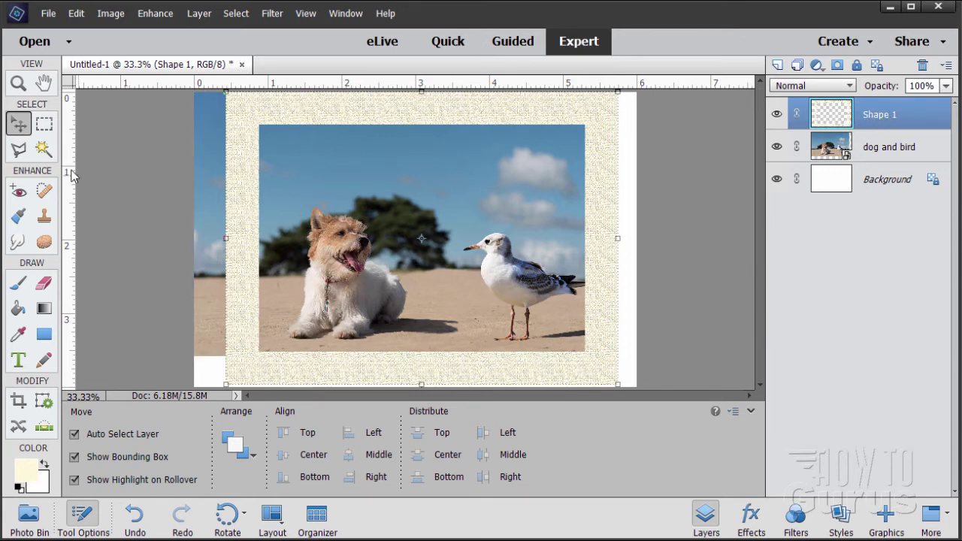
pyautogui.click(43, 149)
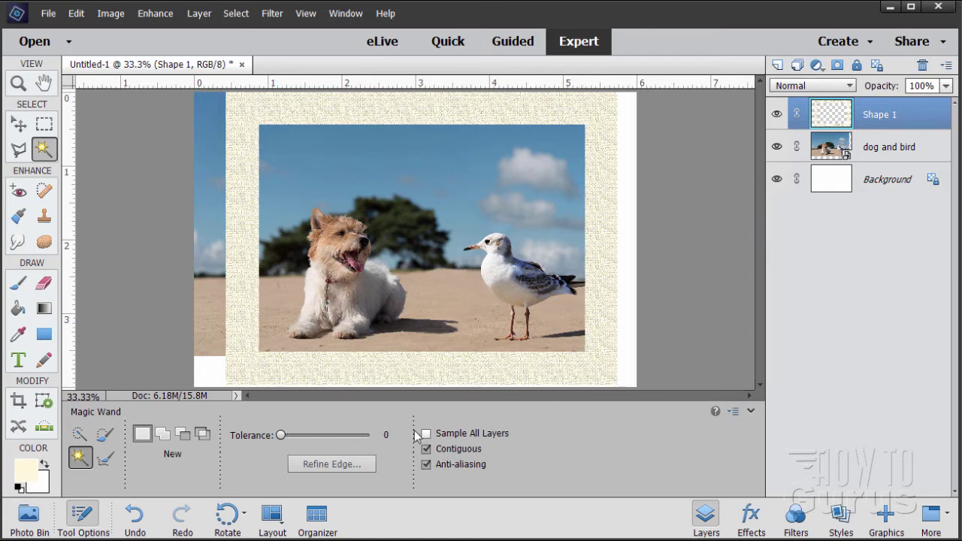
pyautogui.click(143, 436)
pyautogui.click(625, 294)
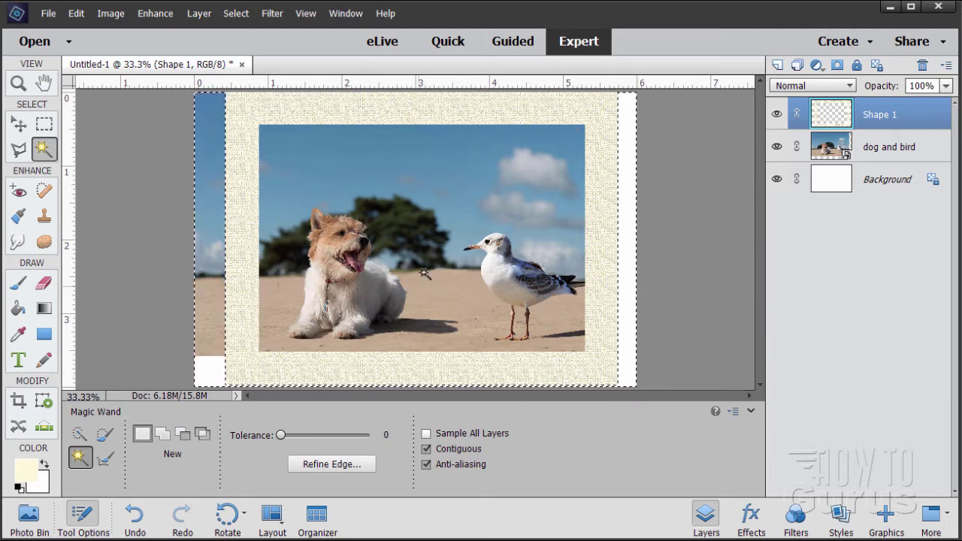
pyautogui.click(236, 13)
pyautogui.click(246, 71)
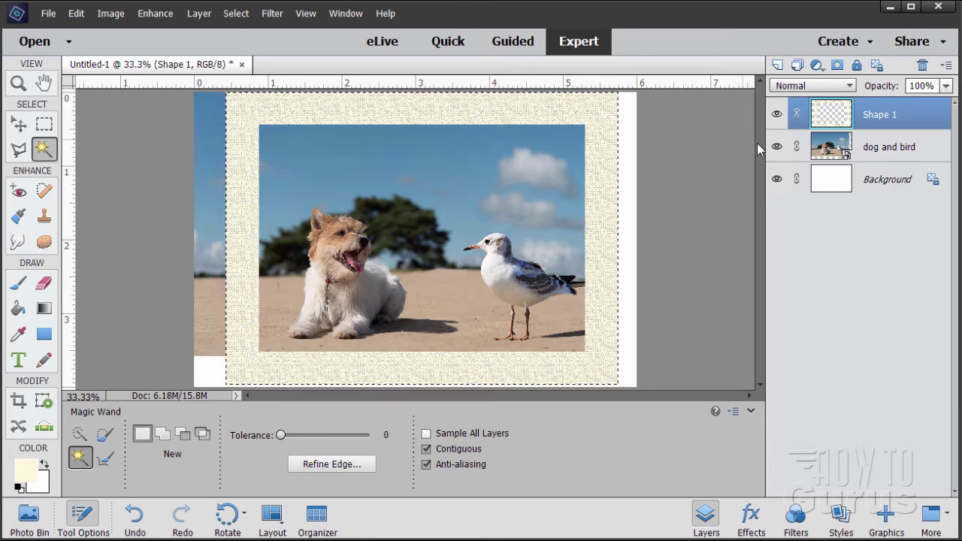
# Add a layer mask from the selection to the dog and bird layer.
pyautogui.click(889, 148)
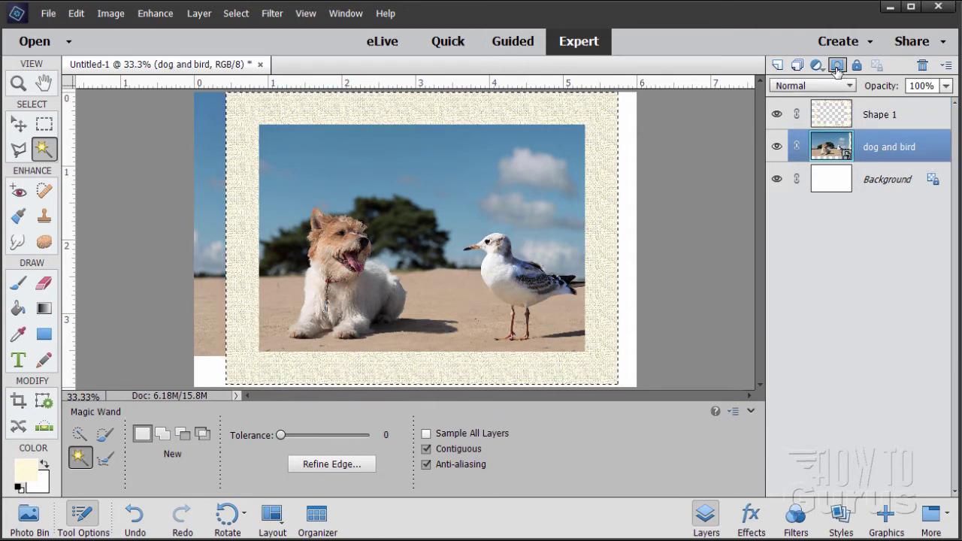
pyautogui.click(838, 66)
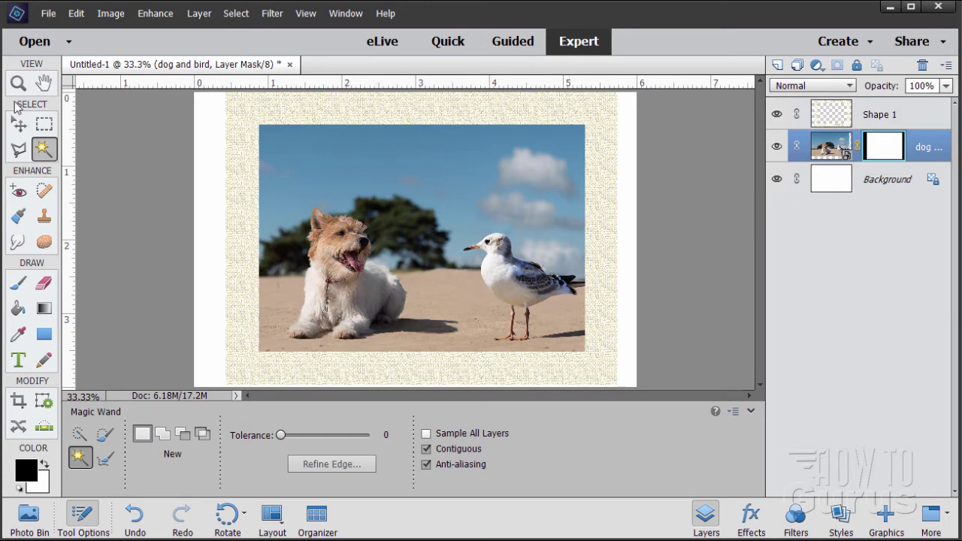
pyautogui.click(18, 124)
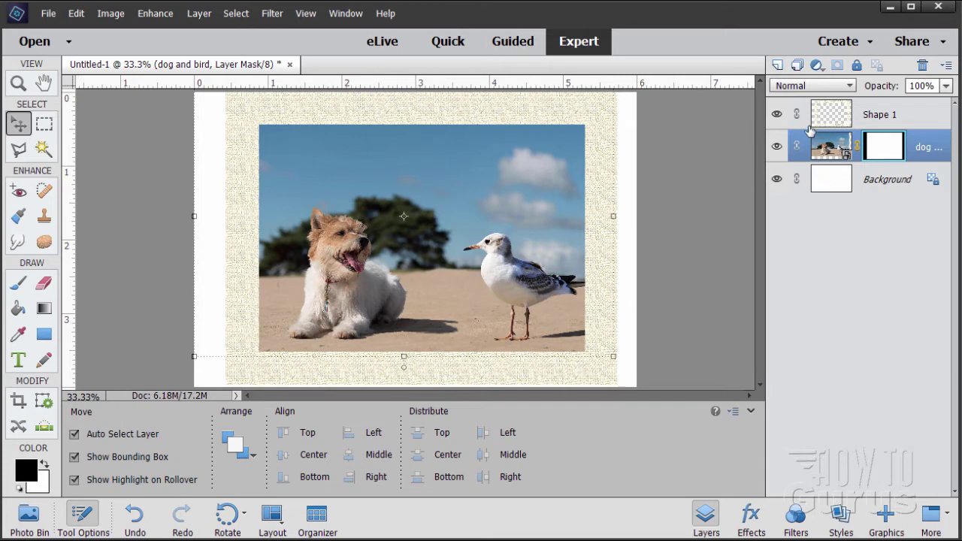
# Select Shape 1 with the dog-and-bird layer, scale both to about 92%, and shift them slightly left and down.
pyautogui.keyDown('shift'); pyautogui.click(833, 111); pyautogui.keyUp('shift')
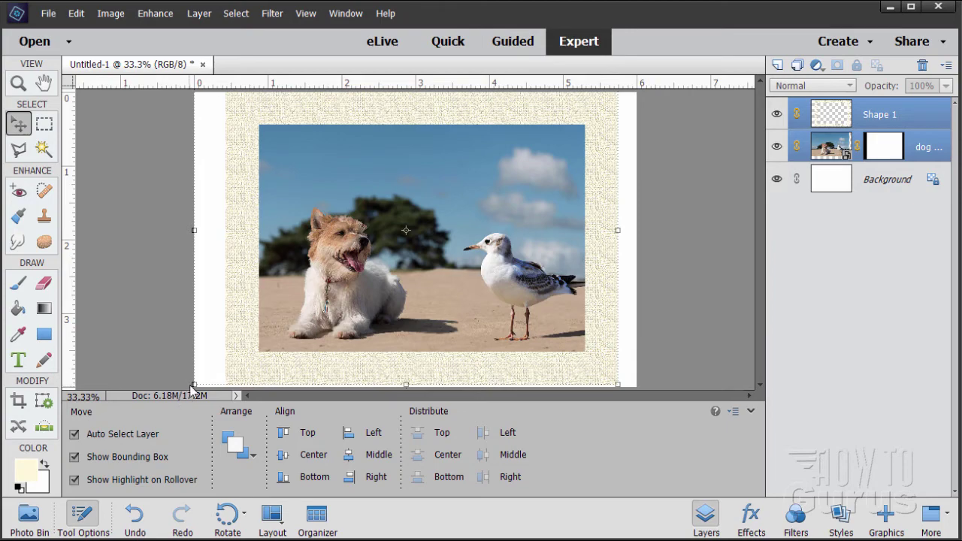
pyautogui.moveTo(194, 384); pyautogui.dragTo(226, 361)
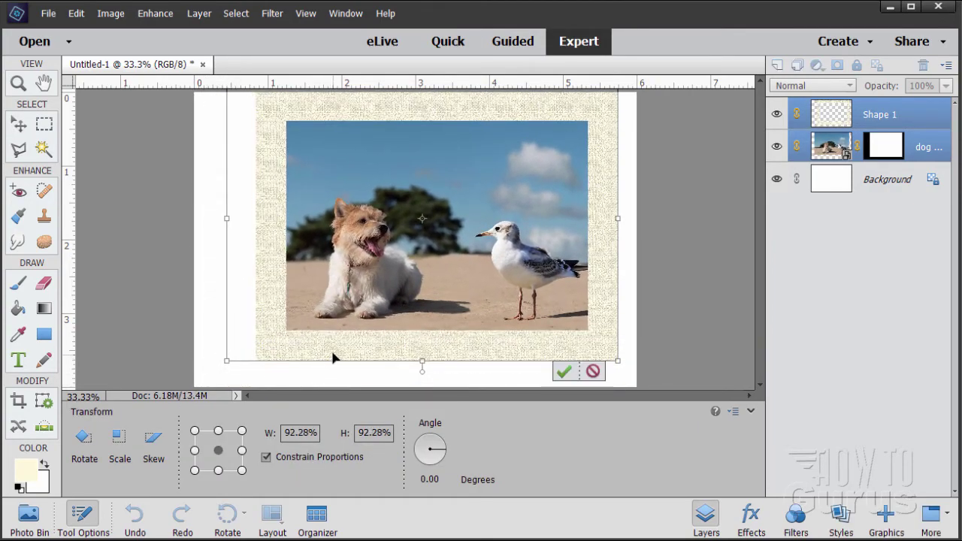
pyautogui.moveTo(333, 354); pyautogui.dragTo(319, 370)
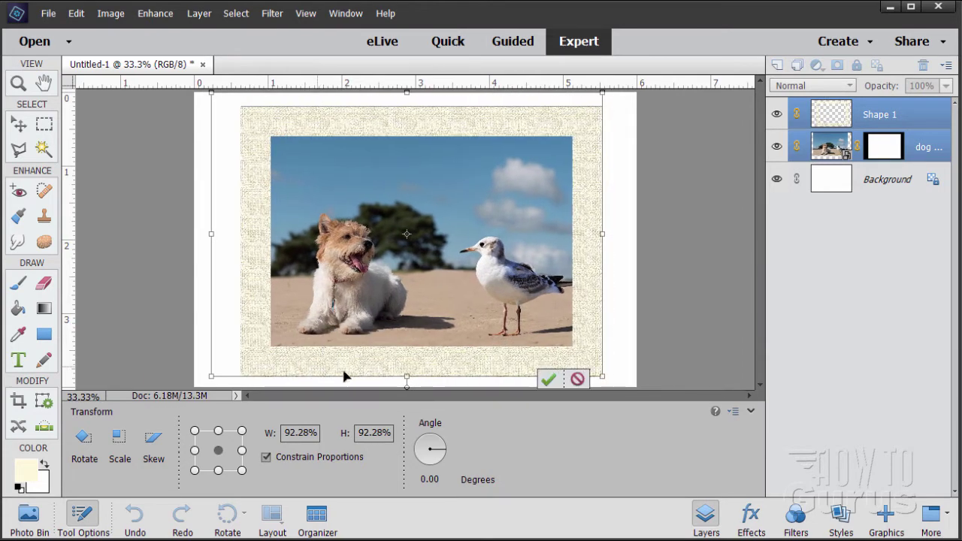
pyautogui.click(550, 378)
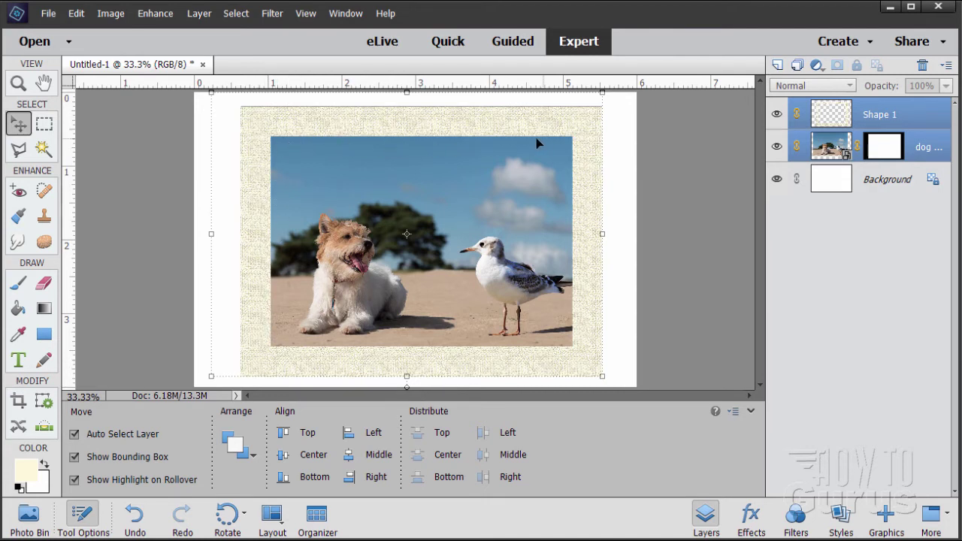
# Rename the Shape 1 mat layer to 'Border' and open the Layer menu for its styles.
pyautogui.click(869, 118)
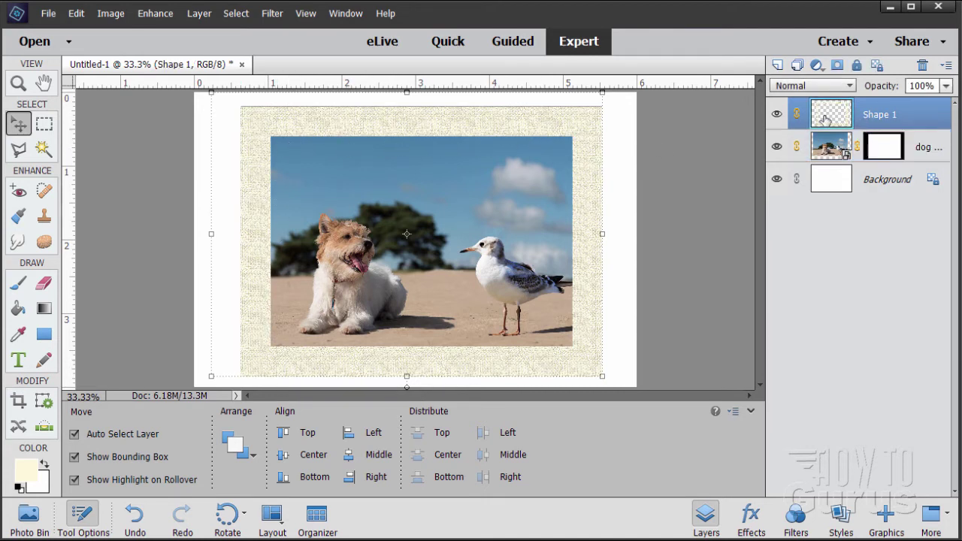
pyautogui.doubleClick(872, 118)
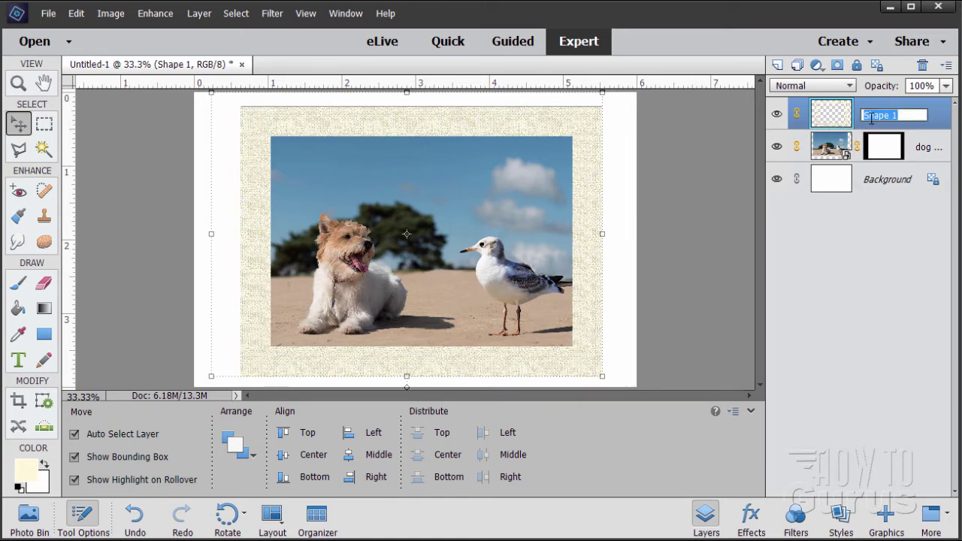
pyautogui.write('Br')
pyautogui.write('rder')
pyautogui.press('Return')
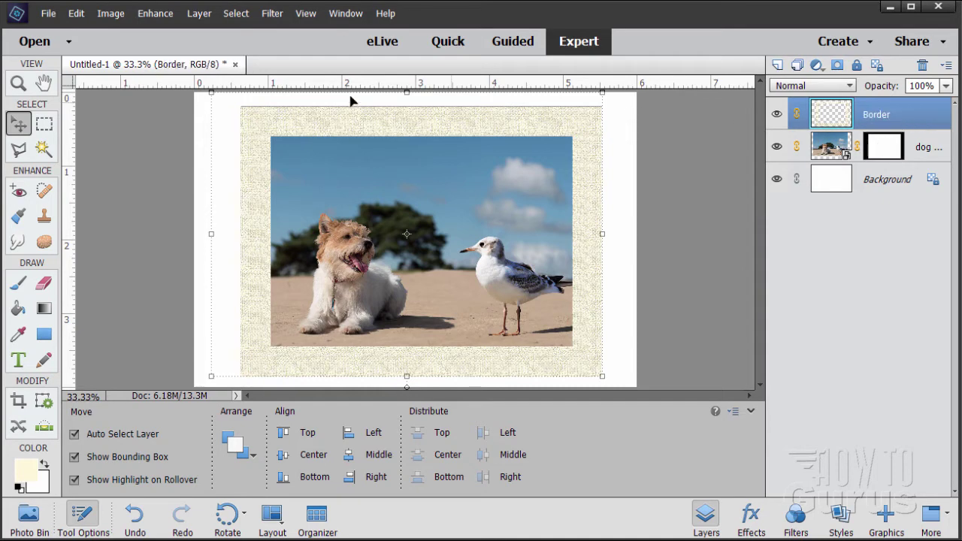
pyautogui.click(200, 13)
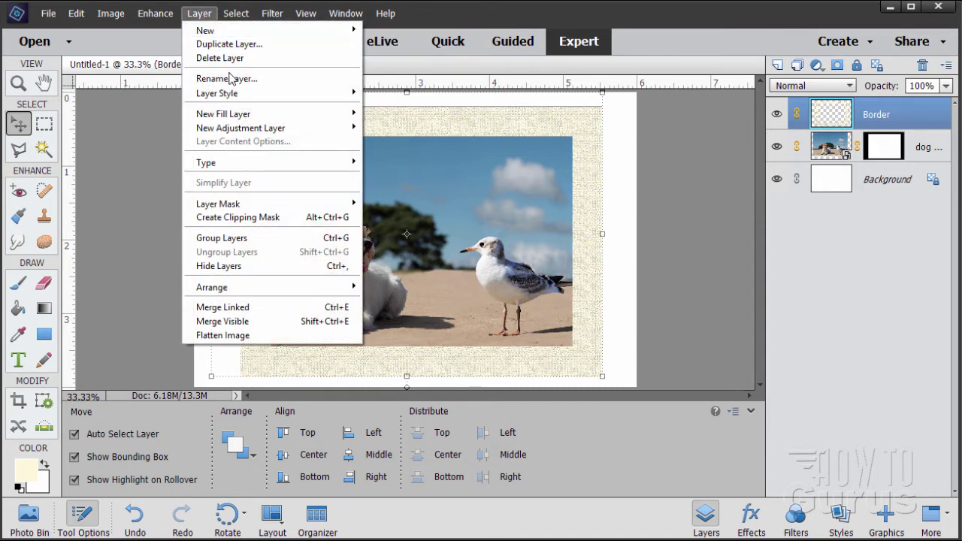
# Open Style Settings and add a drop shadow lit at 135° with 12 px distance.
pyautogui.moveTo(226, 93)
pyautogui.click(410, 93)
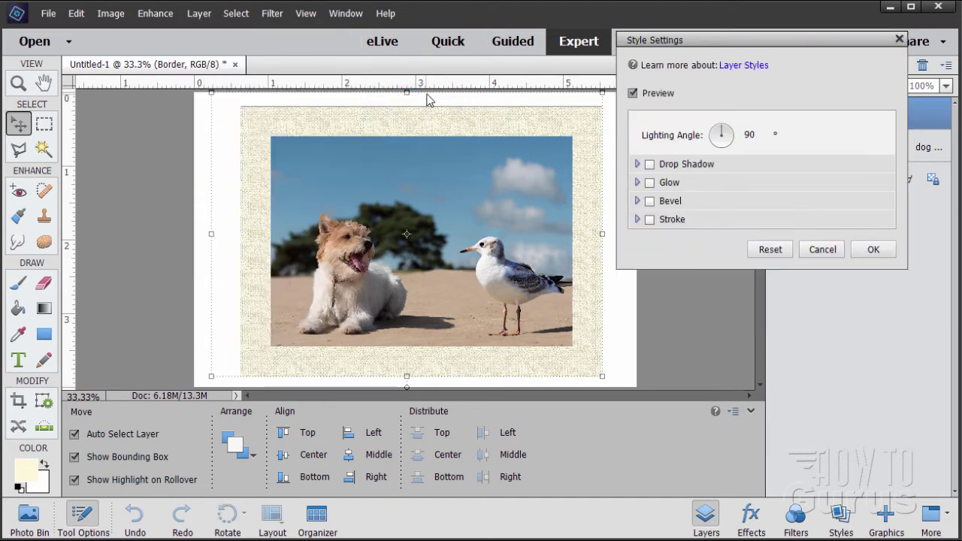
pyautogui.click(651, 164)
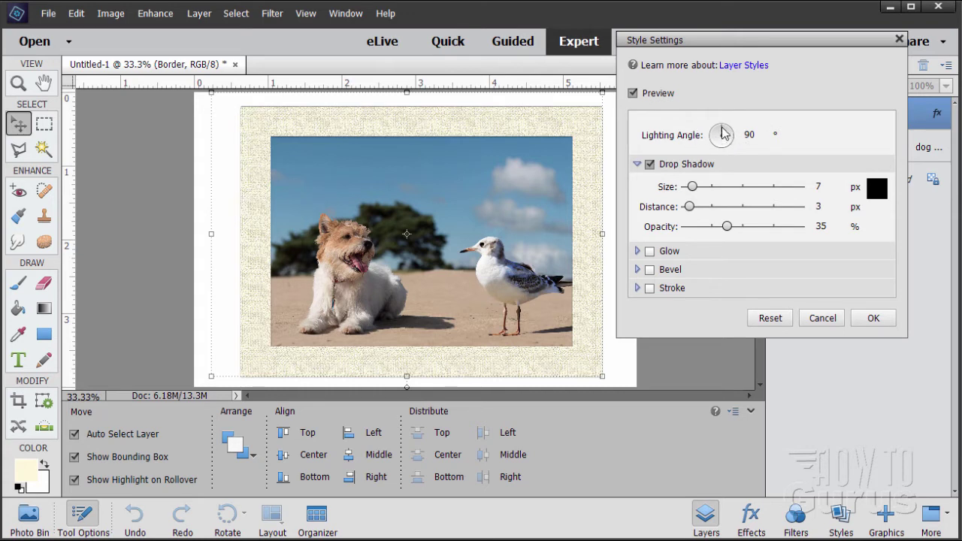
pyautogui.moveTo(722, 132); pyautogui.dragTo(718, 130)
pyautogui.write('135')
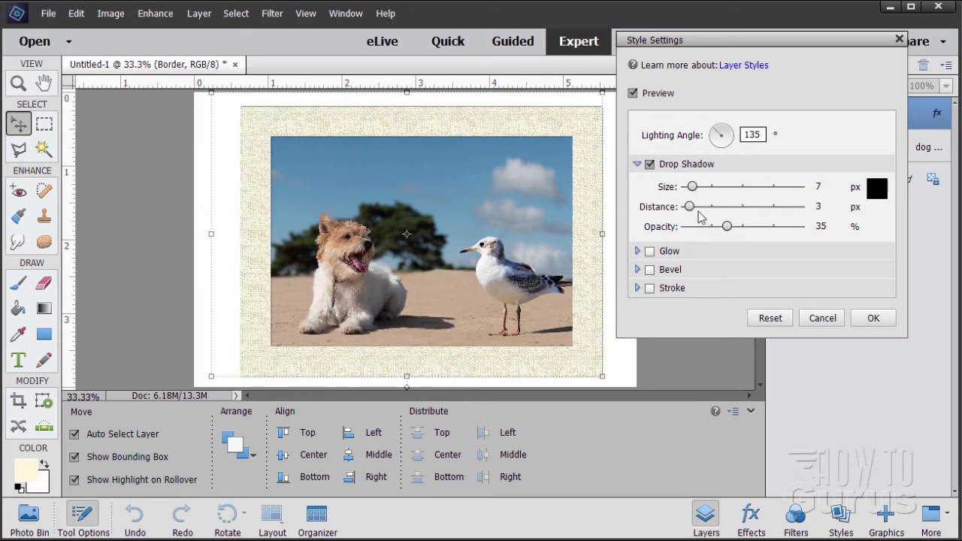
pyautogui.moveTo(692, 210); pyautogui.dragTo(699, 210)
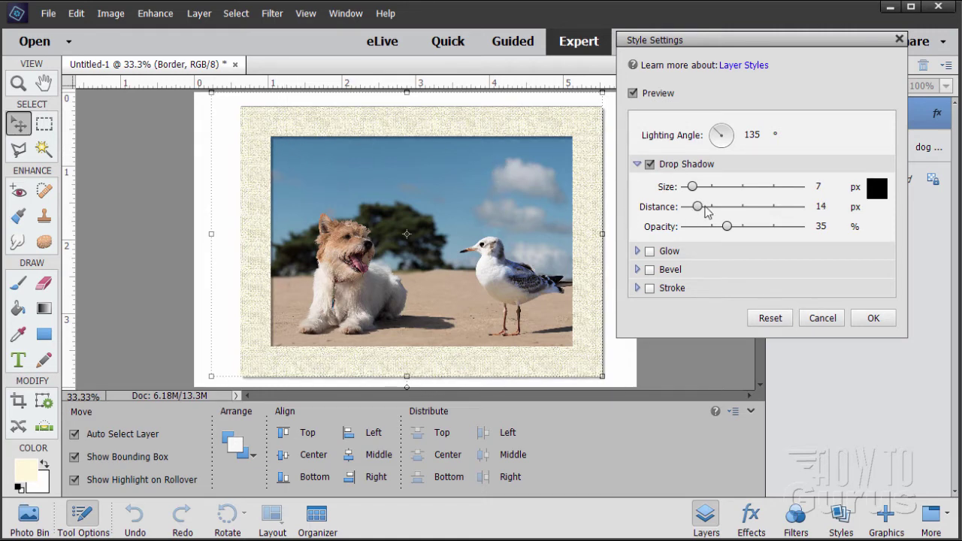
pyautogui.moveTo(699, 211); pyautogui.dragTo(696, 212)
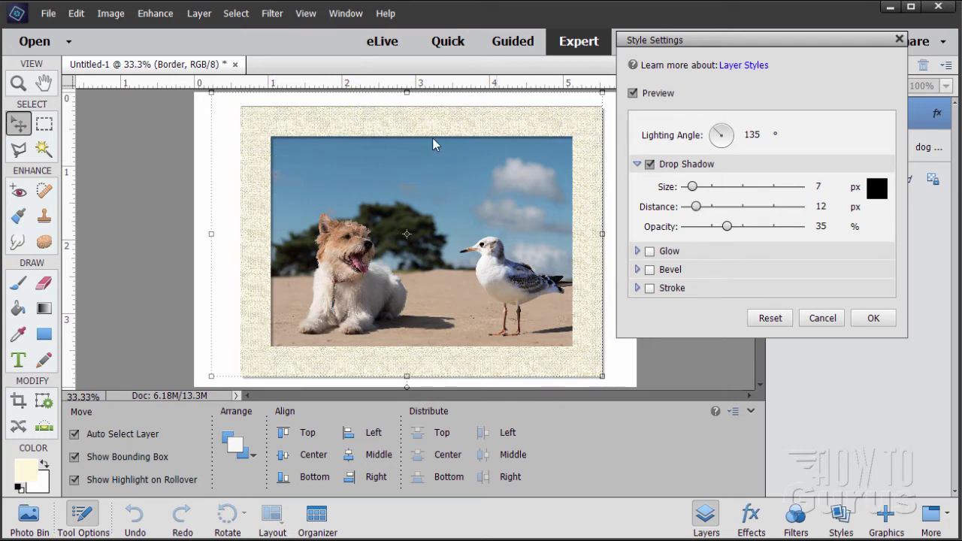
# Turn on an upward bevel for the Border mat and set its size toward 8 px.
pyautogui.click(650, 270)
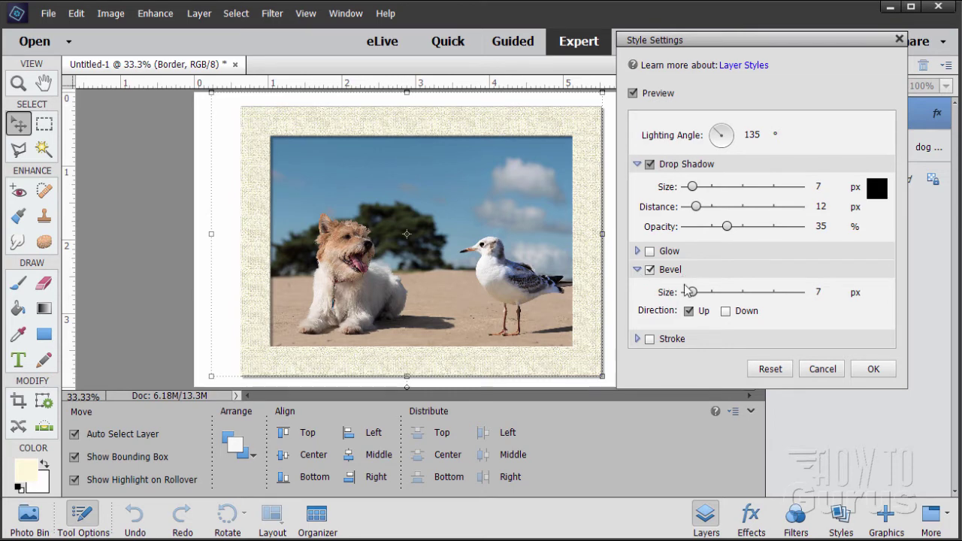
pyautogui.moveTo(693, 293)
pyautogui.mouseDown()
pyautogui.moveTo(687, 298)
pyautogui.moveTo(694, 293)
pyautogui.mouseUp()
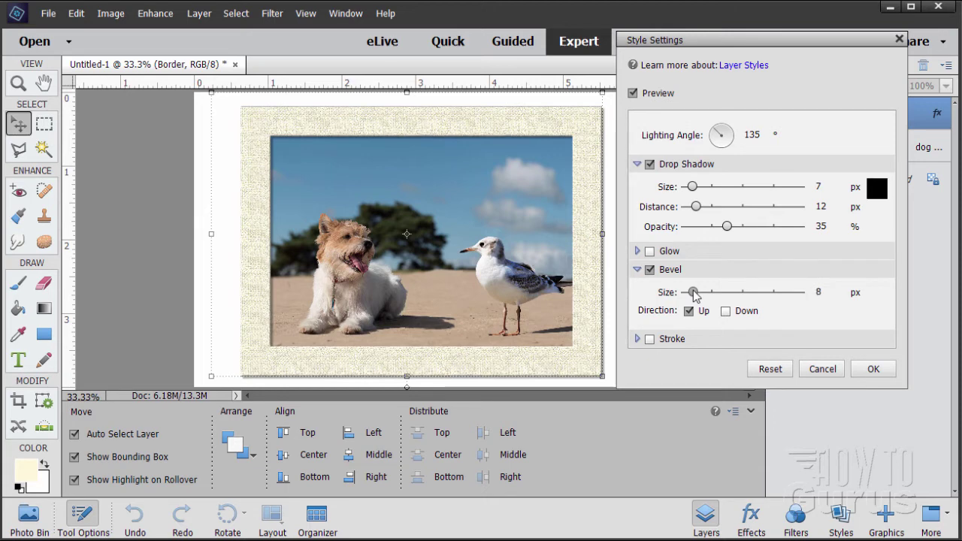
pyautogui.click(826, 294)
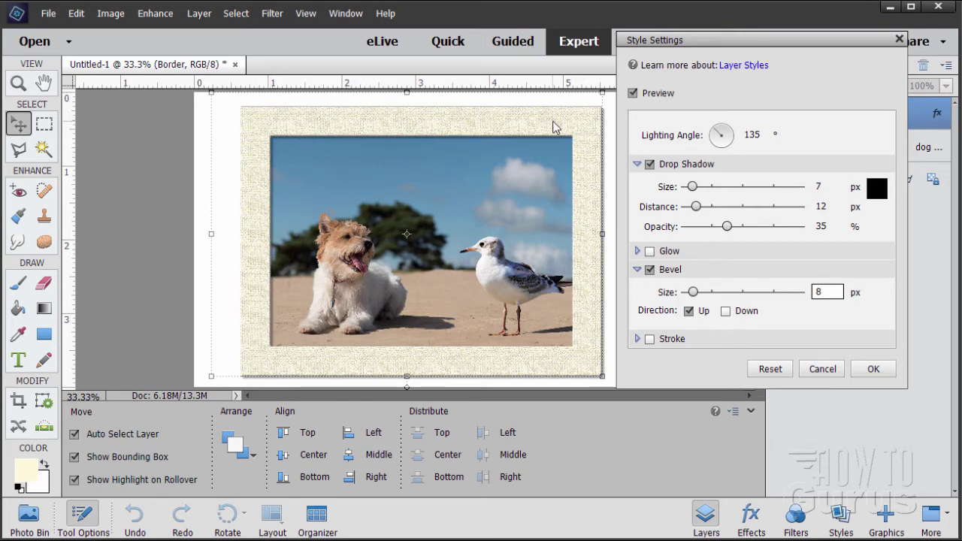
# Apply the shadow and bevel styles, then zoom in on the mat's top-left corner.
pyautogui.click(872, 368)
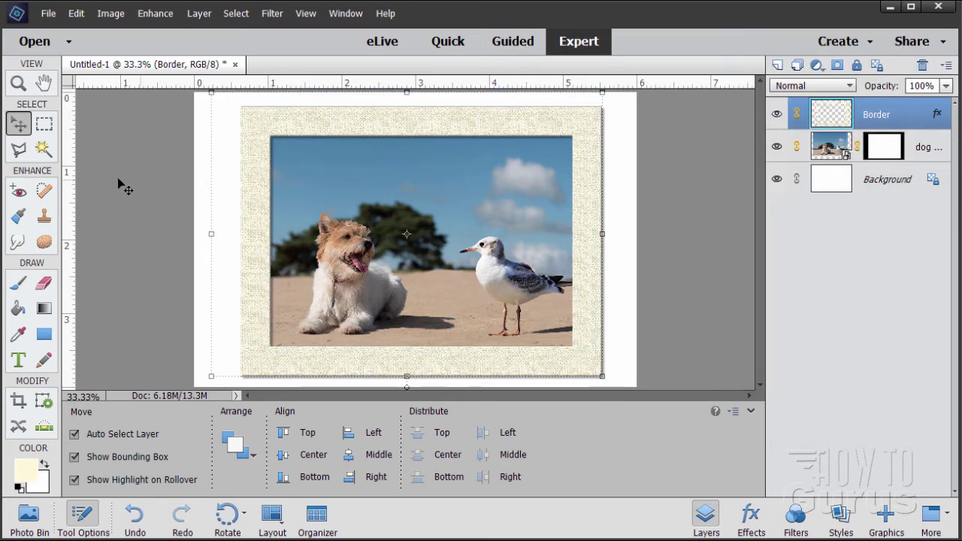
pyautogui.click(21, 84)
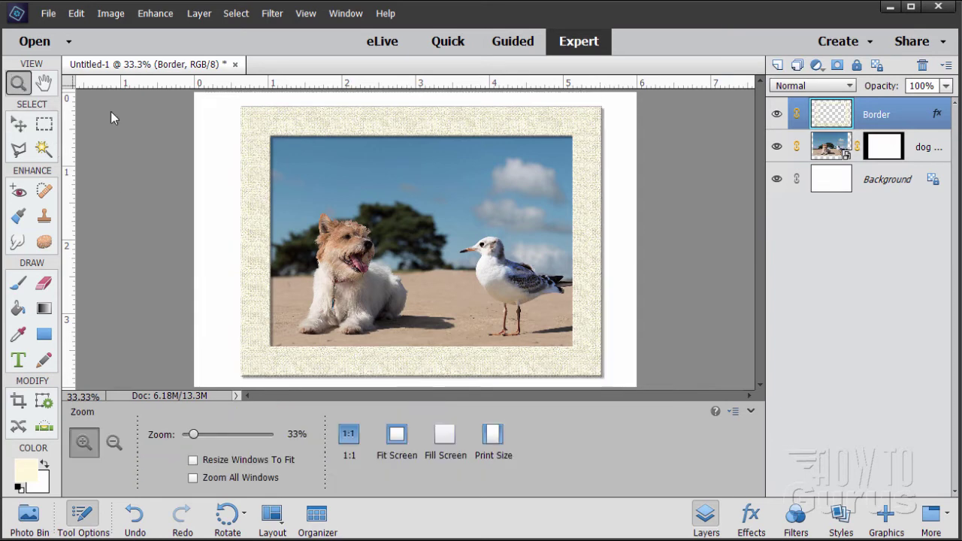
pyautogui.click(291, 142)
pyautogui.click(262, 142)
pyautogui.click(263, 142)
pyautogui.click(262, 143)
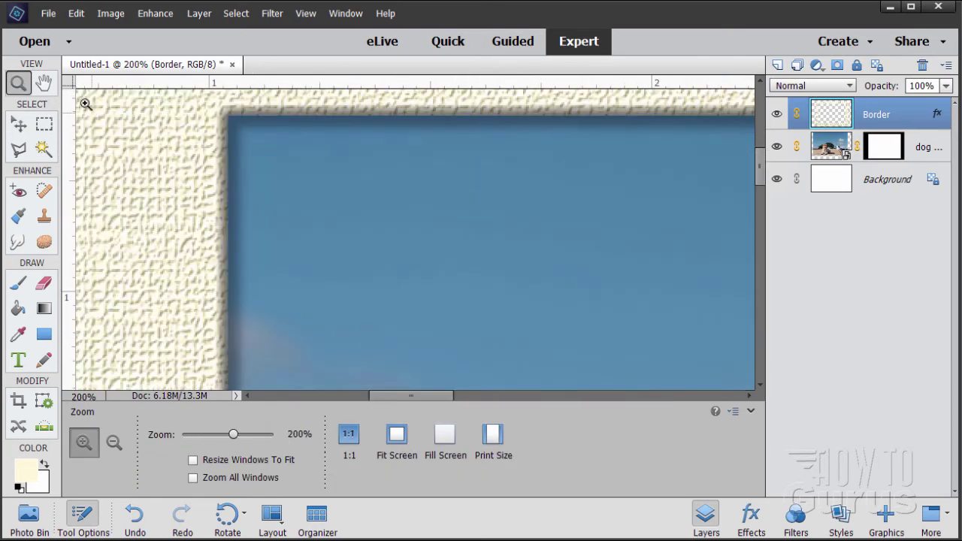
# Fit the whole framed photo in the window and switch to the Move tool.
pyautogui.click(19, 124)
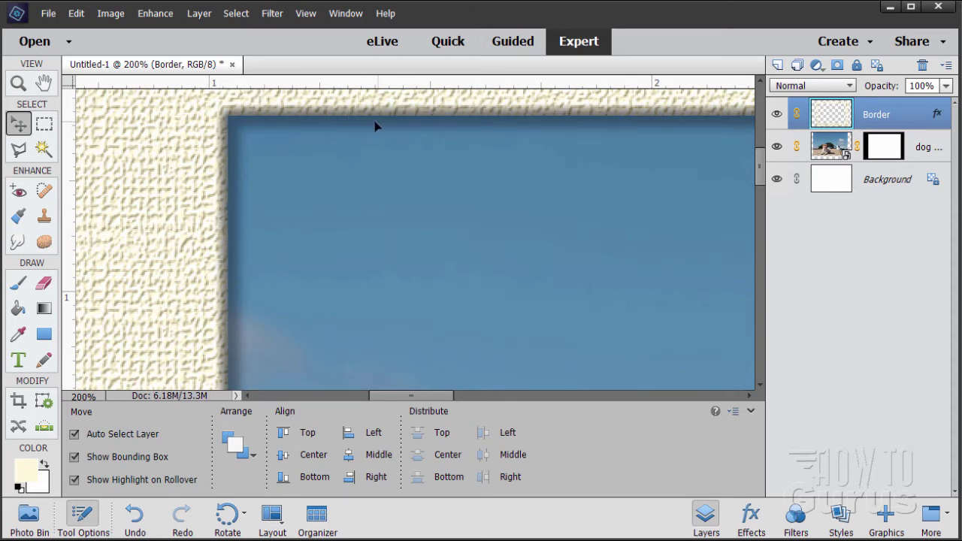
pyautogui.click(18, 83)
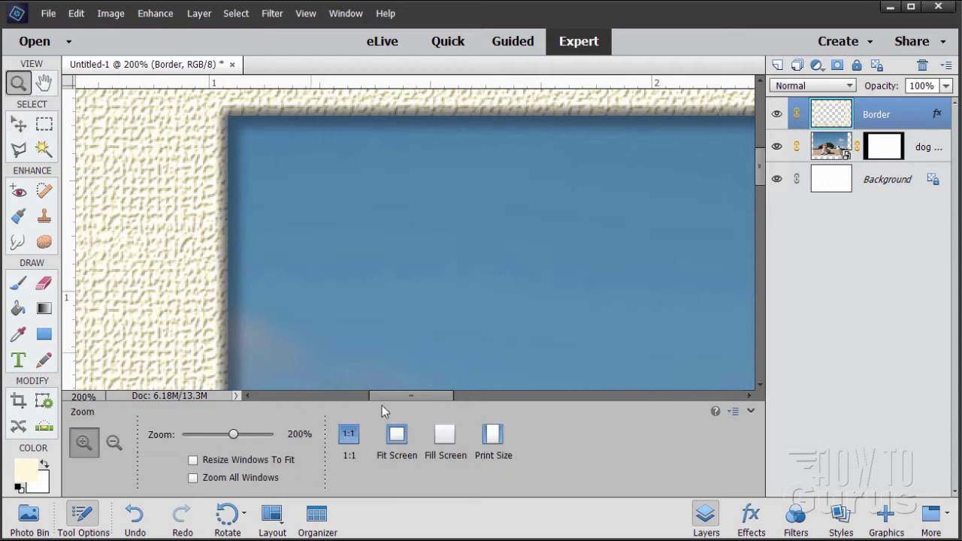
pyautogui.click(397, 436)
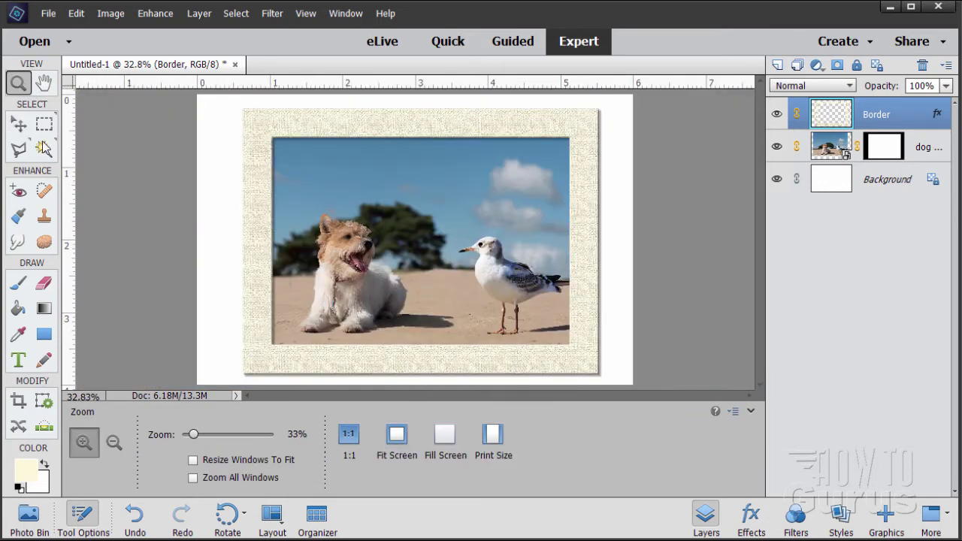
pyautogui.click(18, 124)
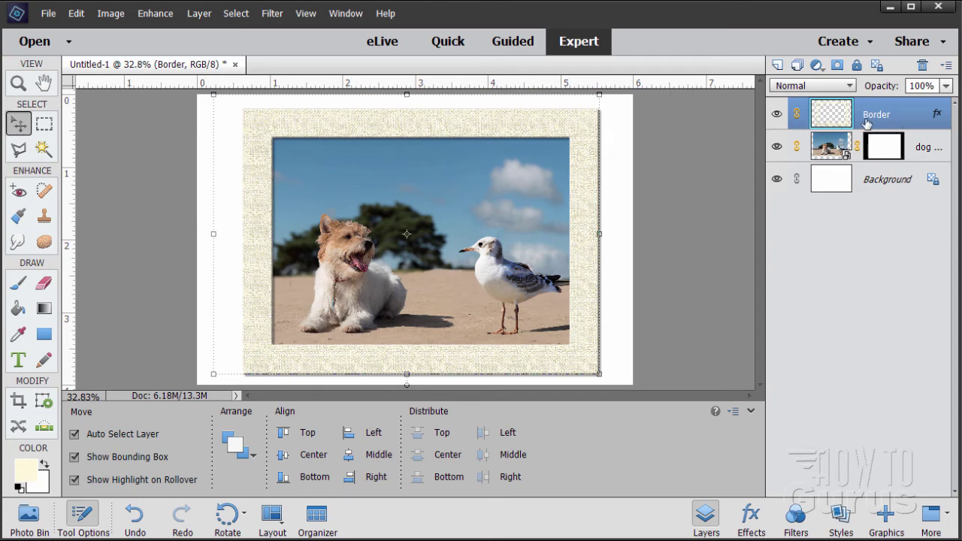
# Open the Graphics library of Shapes and scroll to the decorative frames such as Frame 19.
pyautogui.click(888, 515)
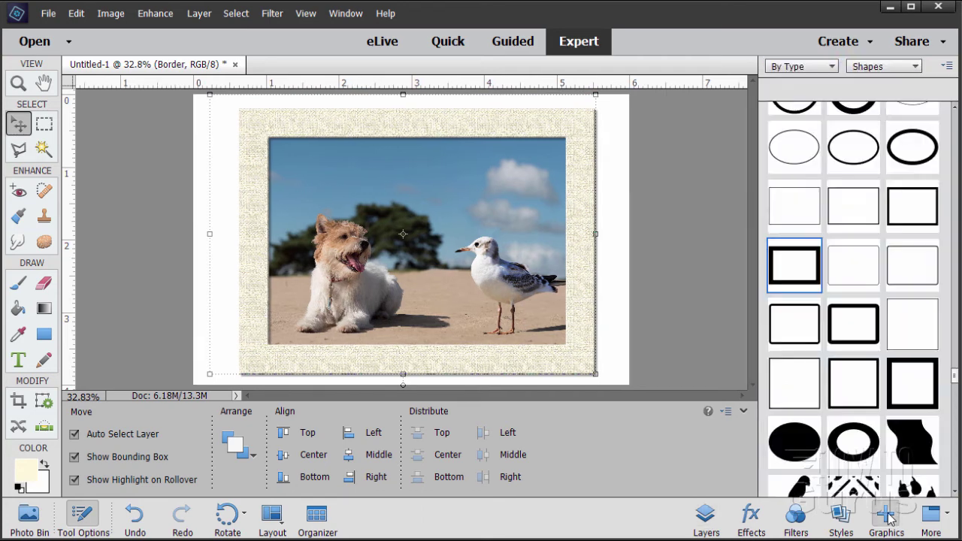
pyautogui.scroll(3, 882, 385)
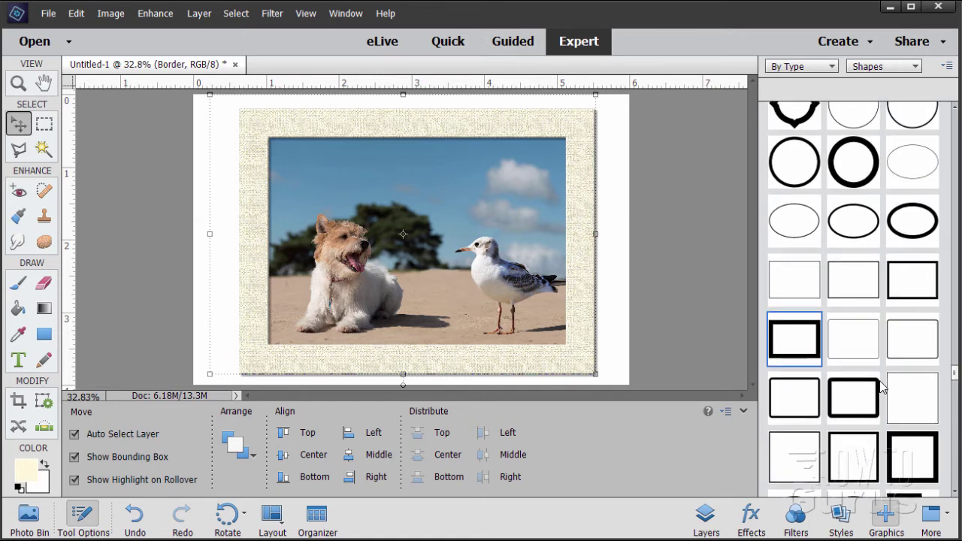
pyautogui.scroll(6, 882, 385)
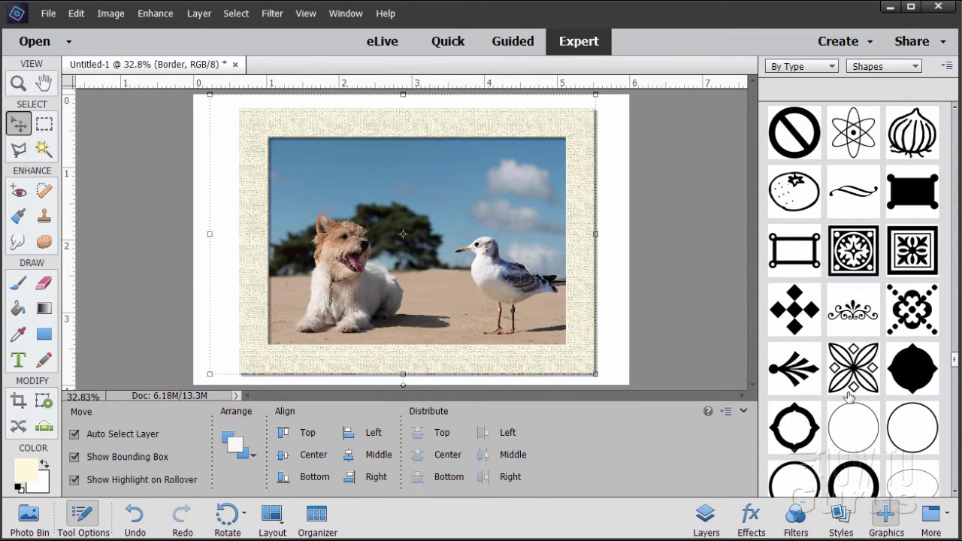
pyautogui.scroll(8, 851, 399)
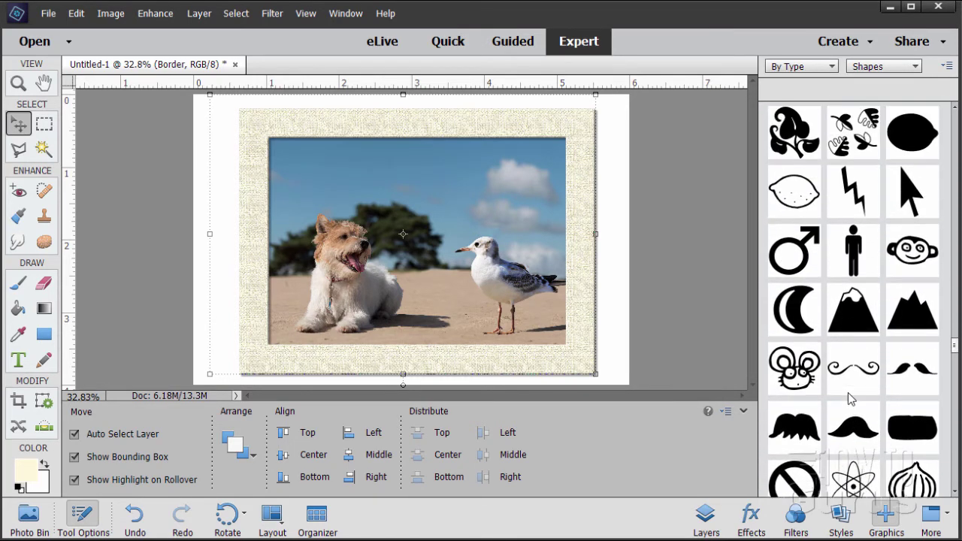
pyautogui.scroll(10, 850, 398)
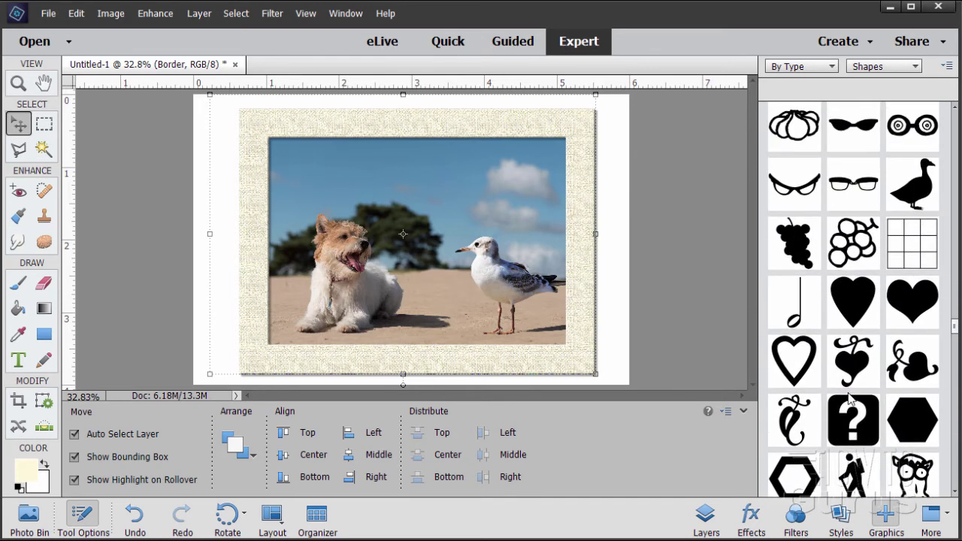
pyautogui.scroll(10, 851, 398)
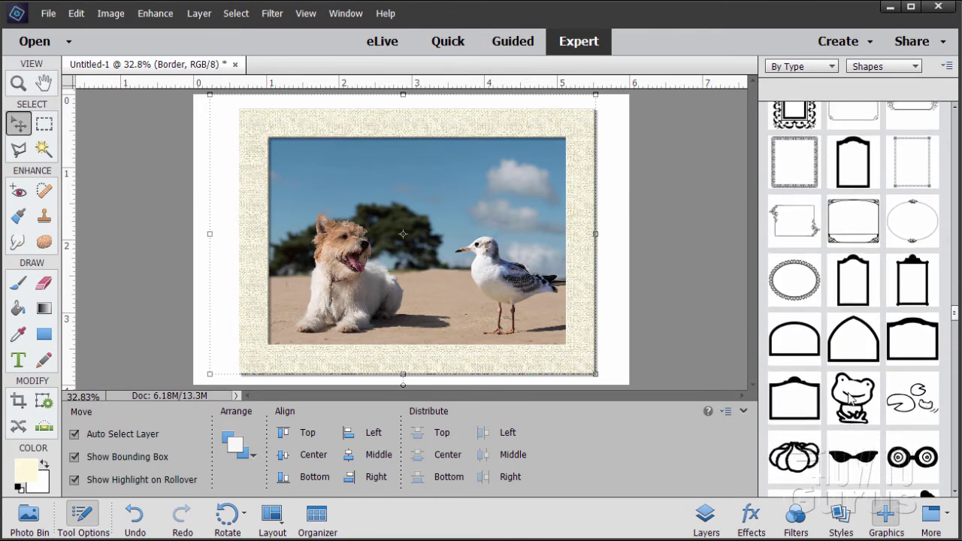
pyautogui.scroll(10, 850, 399)
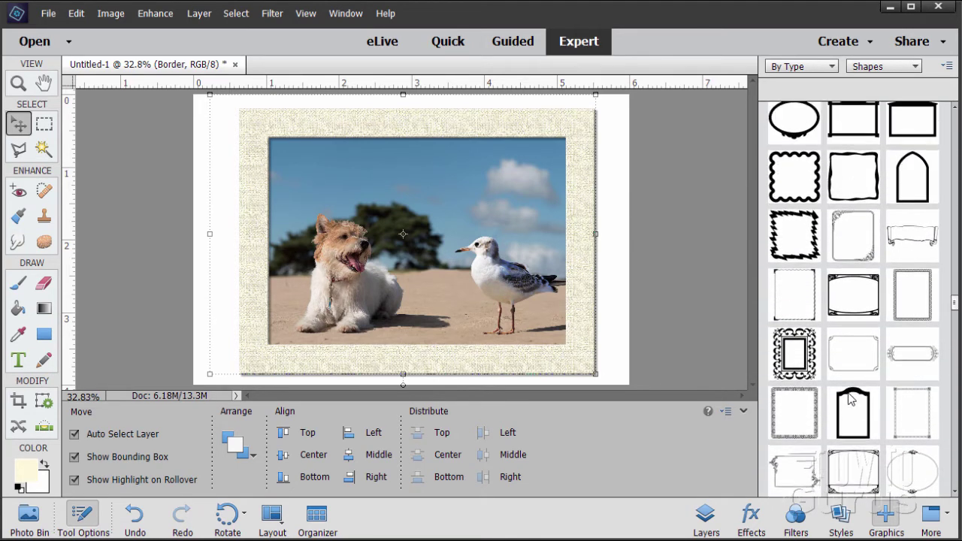
pyautogui.scroll(5, 851, 399)
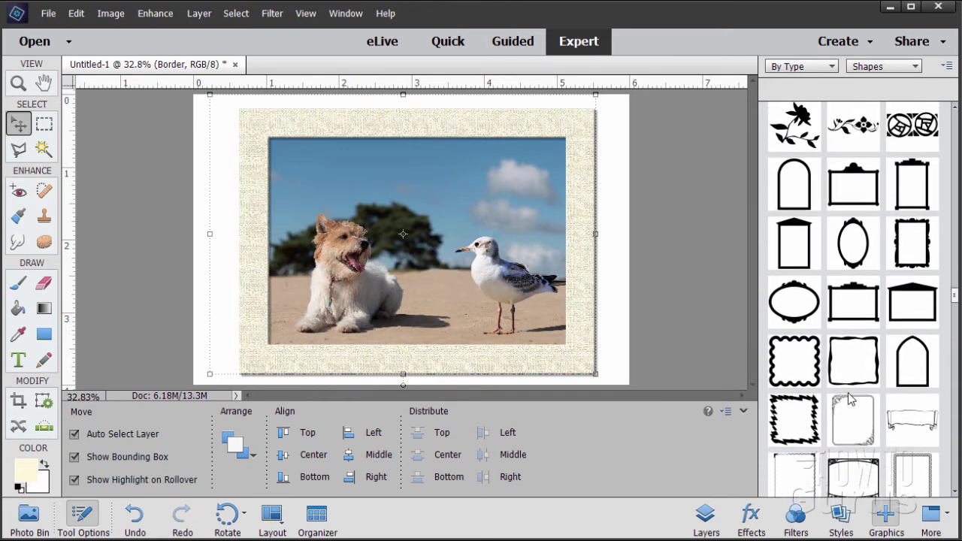
pyautogui.scroll(1, 848, 392)
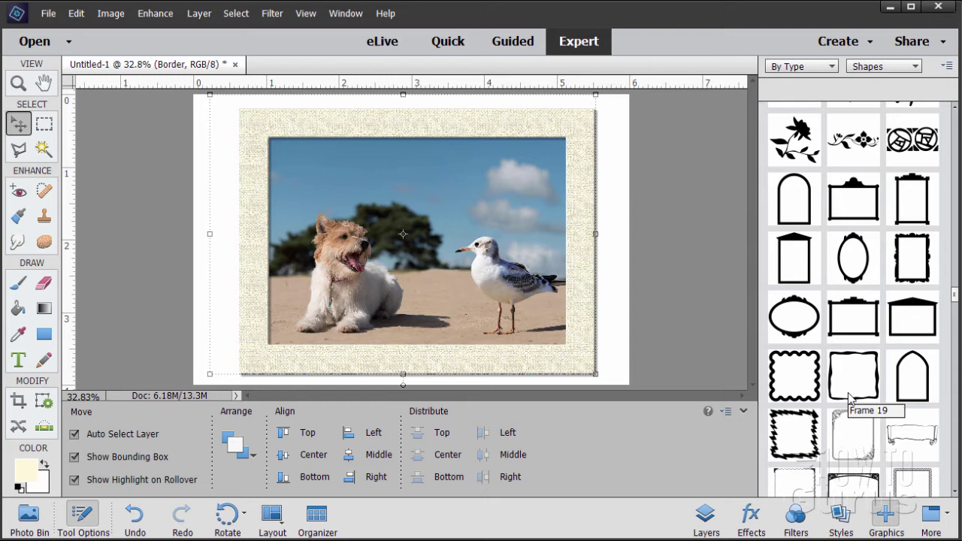
pyautogui.scroll(2, 850, 397)
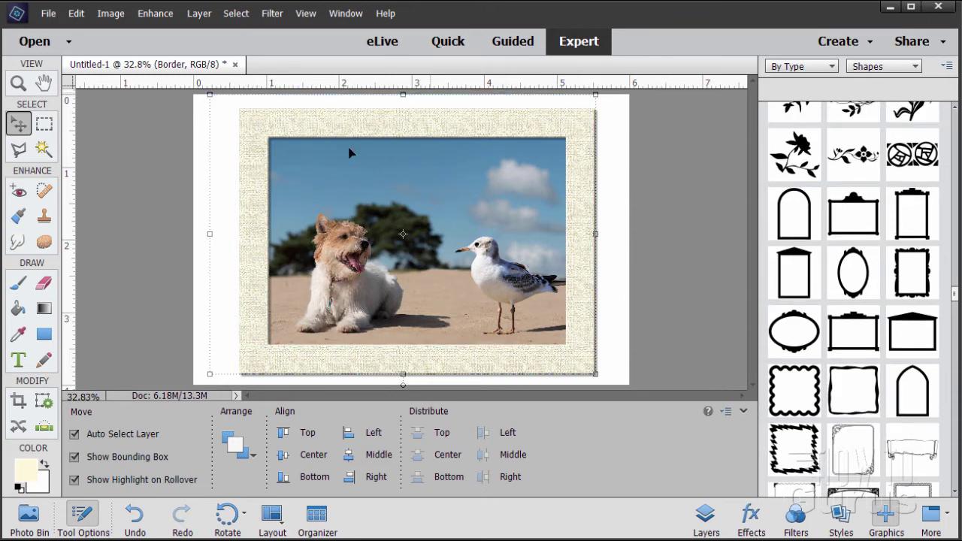
# Add the ornate frame shape to the picture and rotate it 90° to landscape.
pyautogui.doubleClick(911, 273)
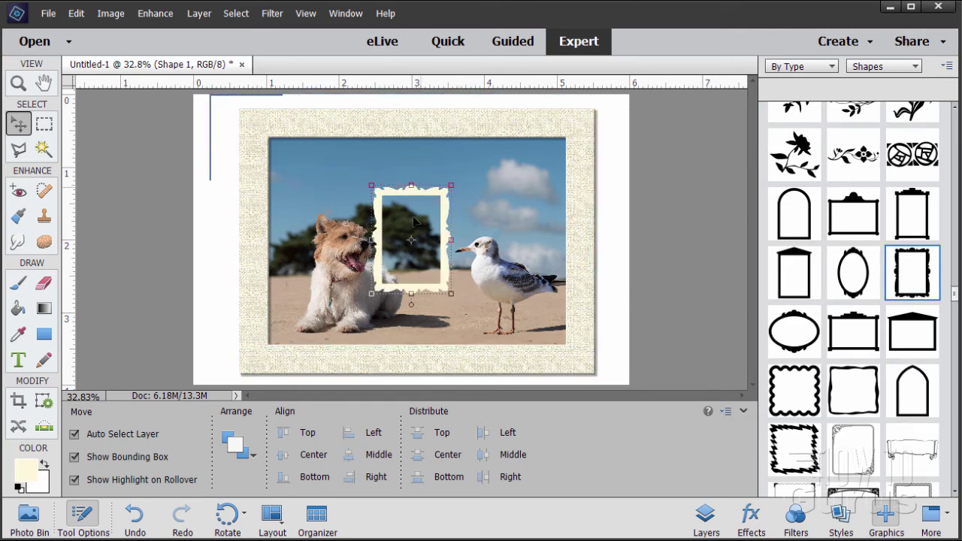
pyautogui.click(453, 298)
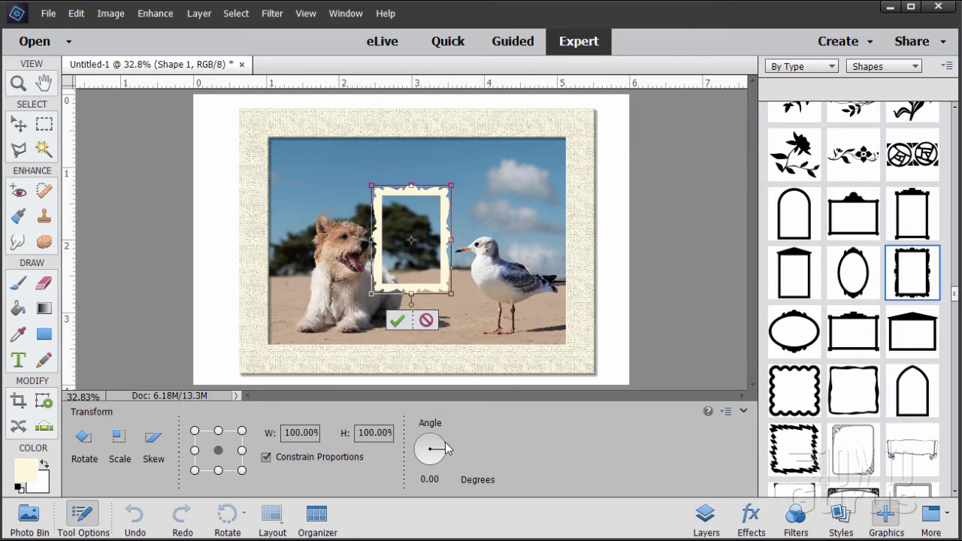
pyautogui.moveTo(445, 480); pyautogui.dragTo(403, 485)
pyautogui.write('90')
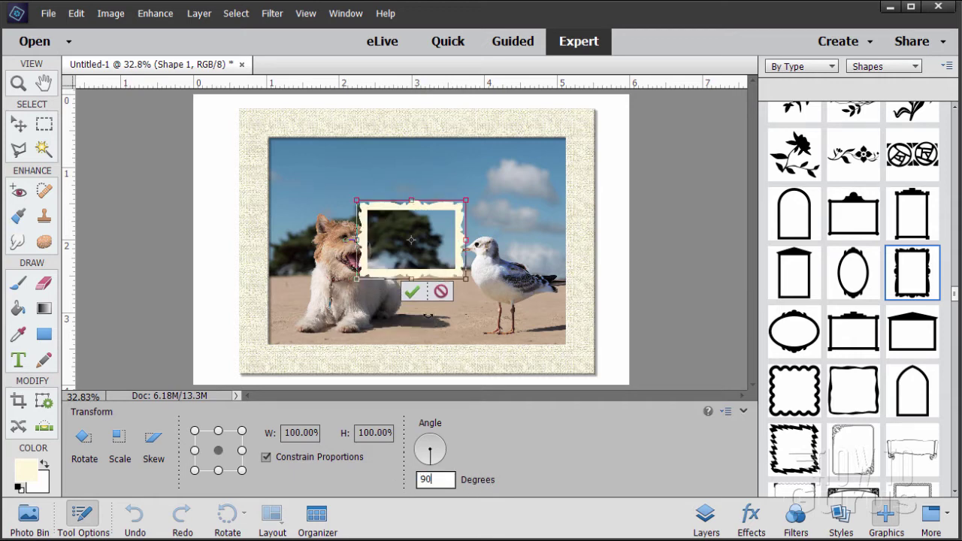
pyautogui.click(412, 293)
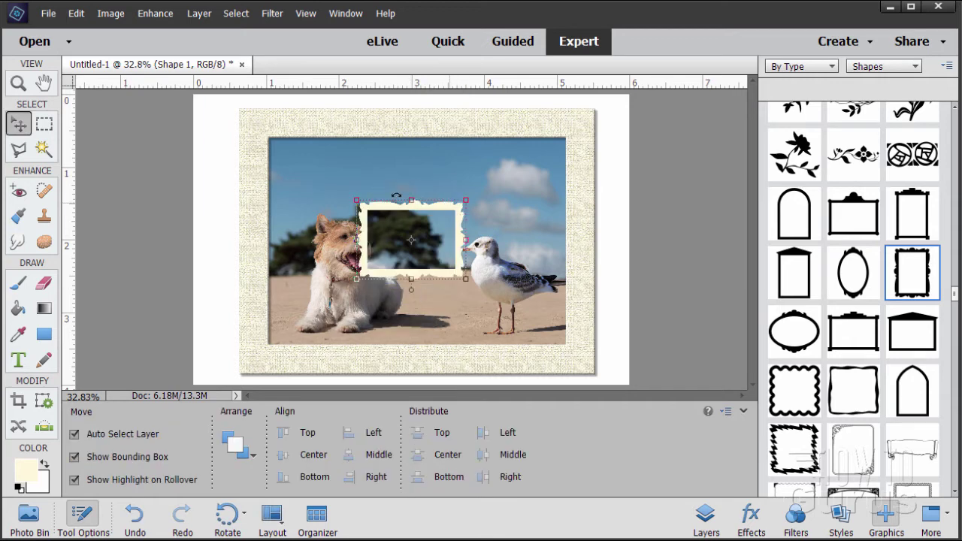
# Enlarge the frame to 359.38% so it surrounds the photo and mat.
pyautogui.moveTo(467, 281); pyautogui.dragTo(594, 372)
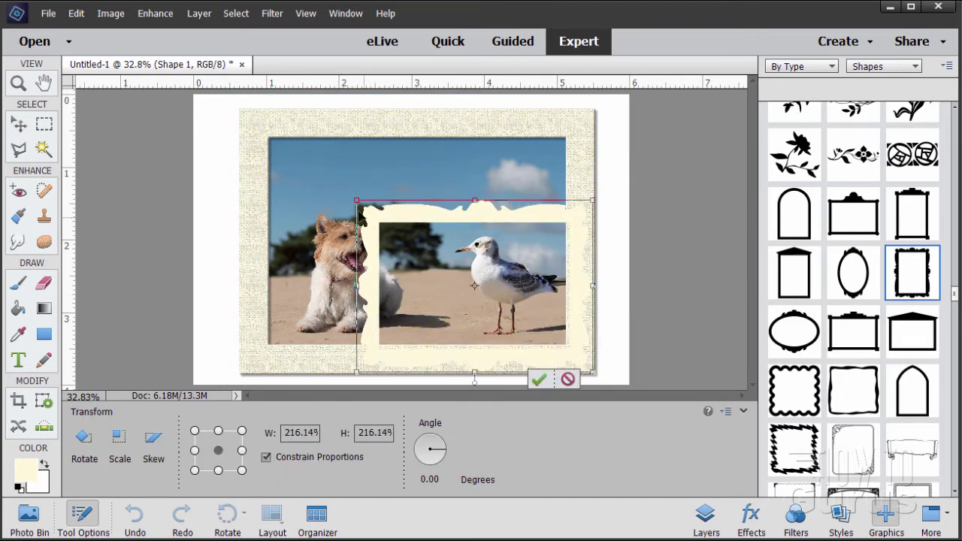
pyautogui.moveTo(353, 201); pyautogui.dragTo(215, 85)
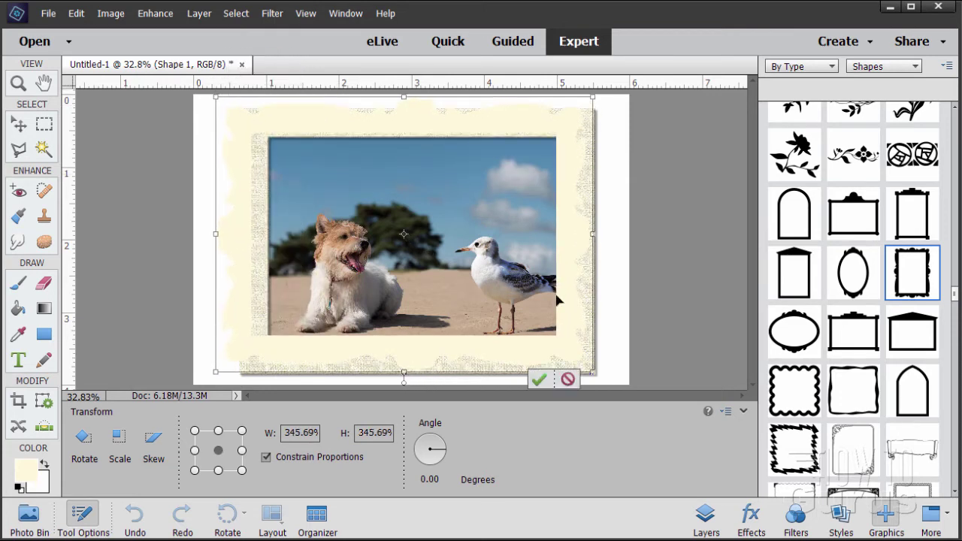
pyautogui.moveTo(595, 372); pyautogui.dragTo(607, 381)
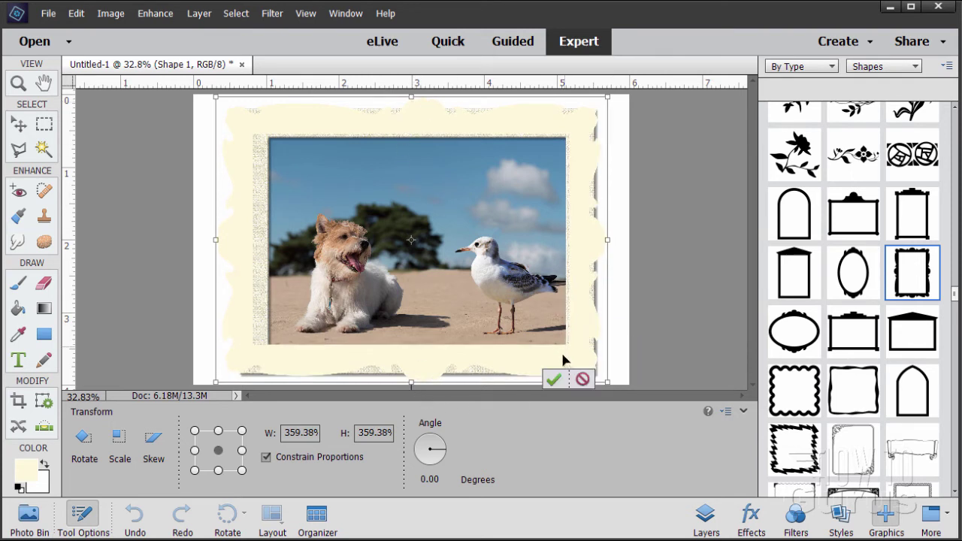
pyautogui.click(554, 379)
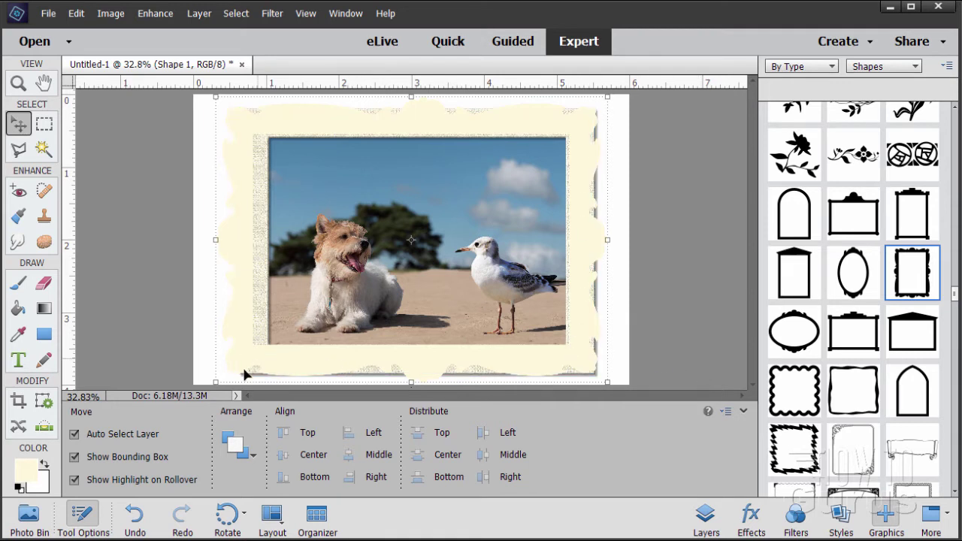
# Fill the ornate frame shape with black using the Paint Bucket.
pyautogui.click(35, 473)
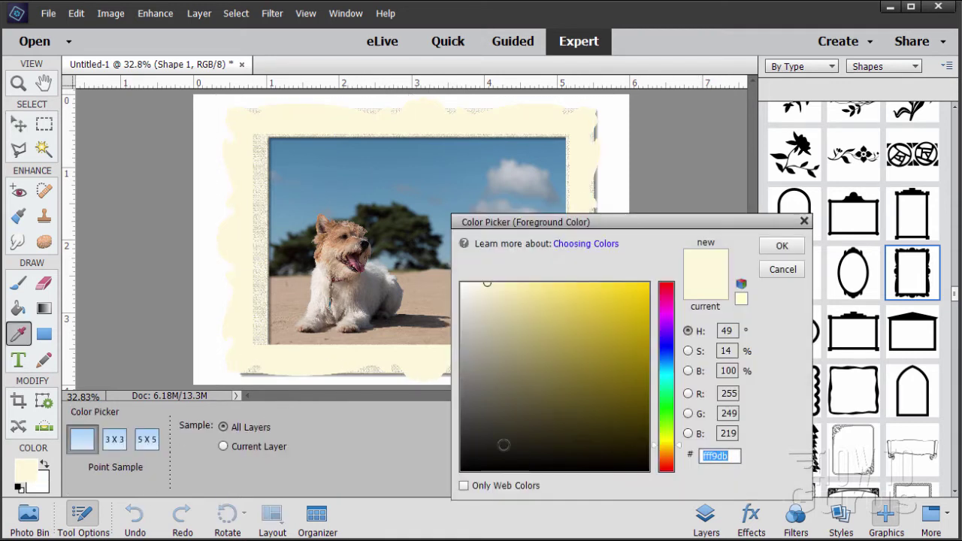
pyautogui.moveTo(497, 444); pyautogui.dragTo(448, 482)
pyautogui.click(782, 246)
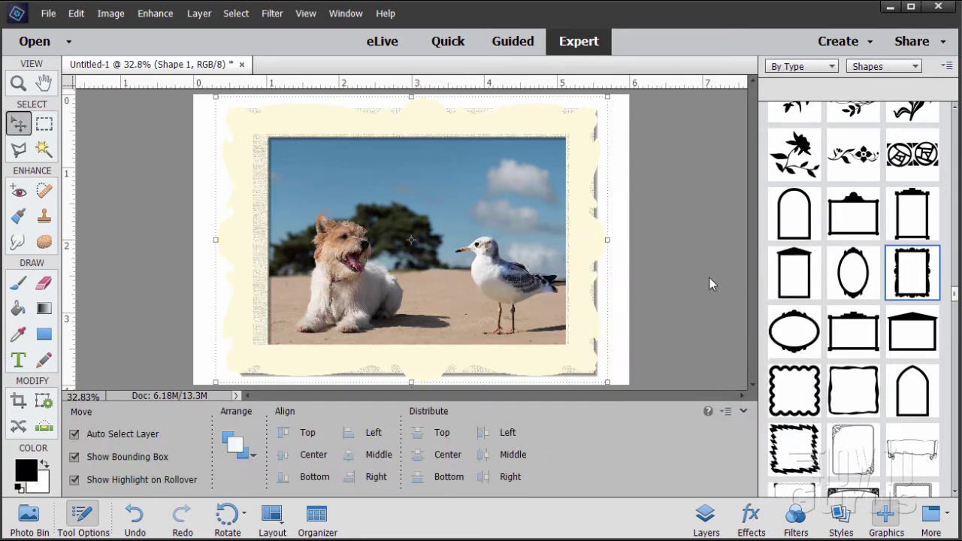
pyautogui.click(18, 308)
pyautogui.click(235, 338)
# Select the Border layer and drag its corners inward to shrink the mat.
pyautogui.click(20, 121)
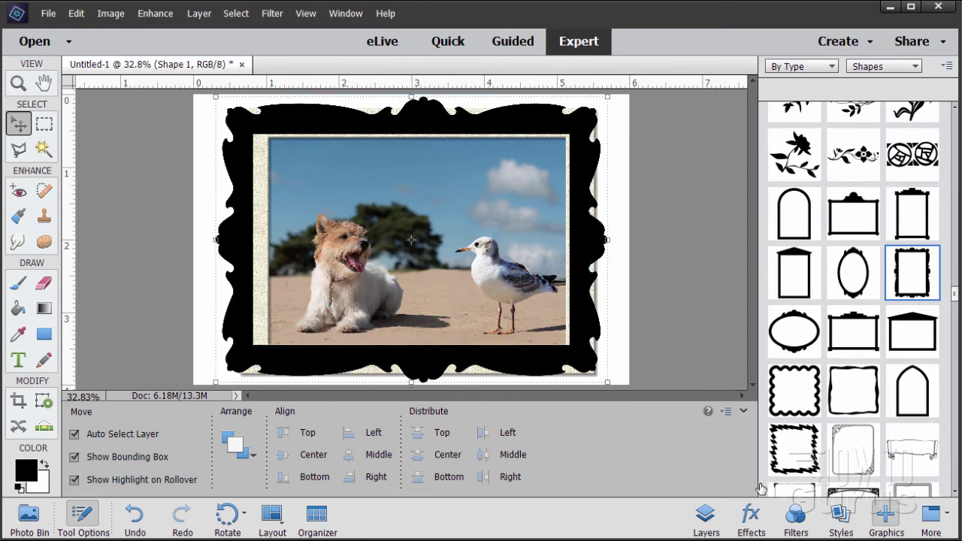
pyautogui.click(705, 519)
pyautogui.click(911, 149)
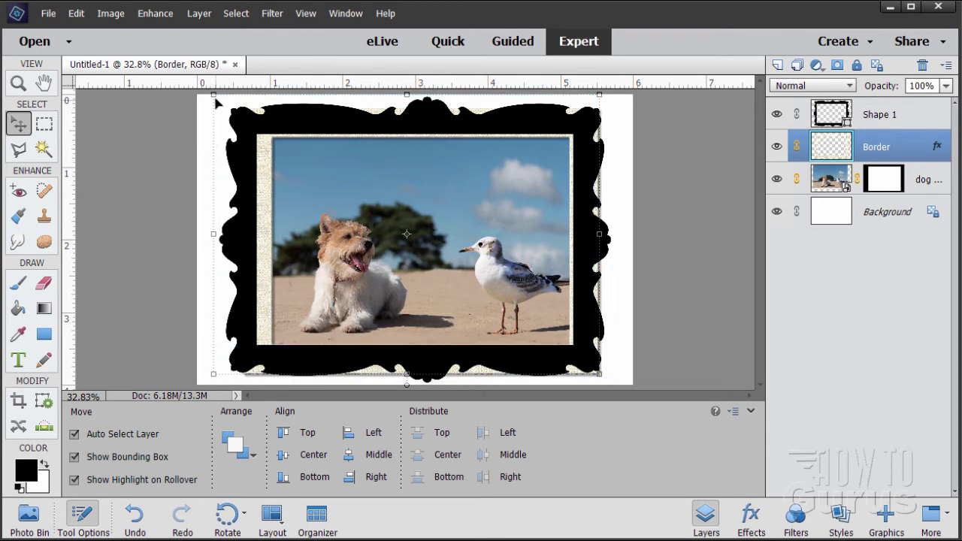
pyautogui.moveTo(214, 95); pyautogui.dragTo(250, 121)
pyautogui.moveTo(599, 378); pyautogui.dragTo(573, 363)
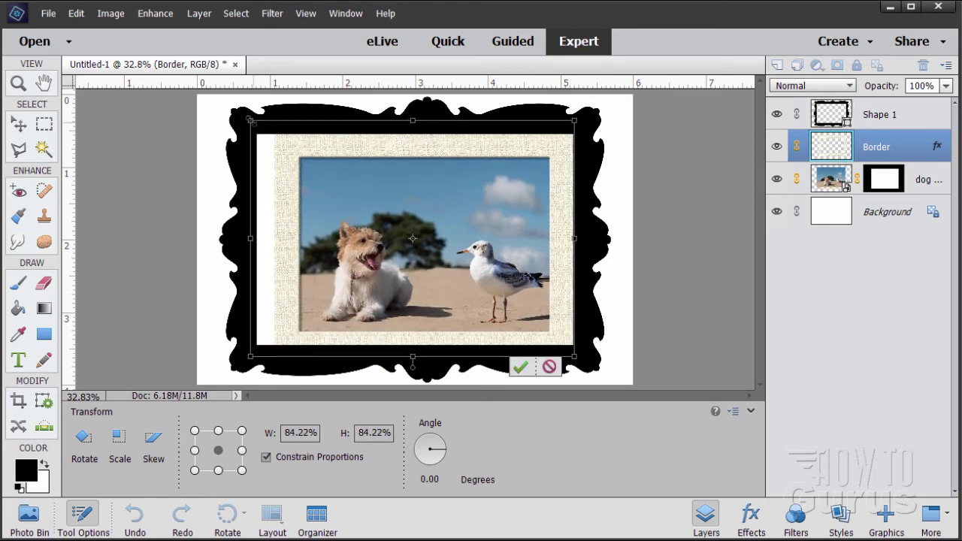
pyautogui.moveTo(250, 119); pyautogui.dragTo(223, 114)
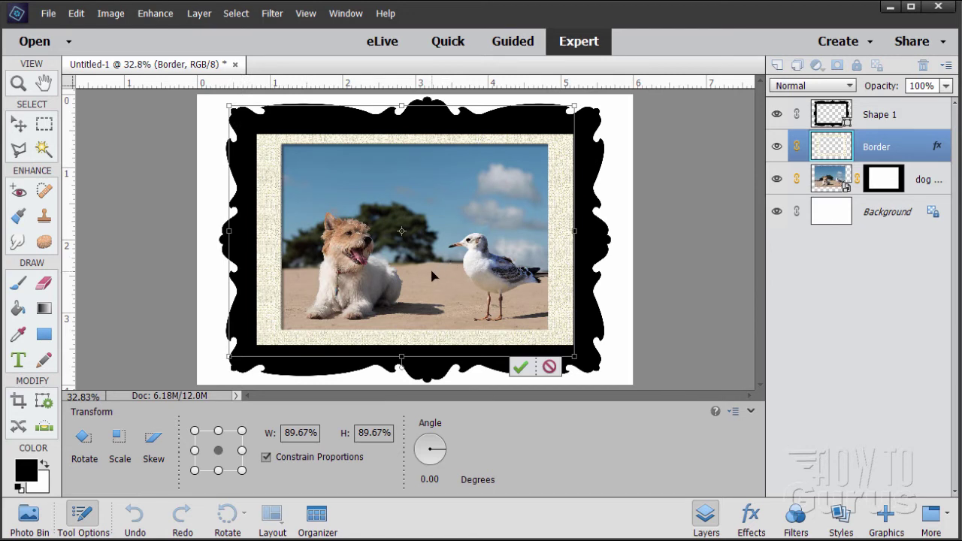
pyautogui.moveTo(433, 281)
pyautogui.mouseDown()
pyautogui.moveTo(433, 289)
pyautogui.moveTo(432, 281)
pyautogui.mouseUp()
# Nudge the Border mat up four times and shrink it further to about 83%.
pyautogui.press('Up')
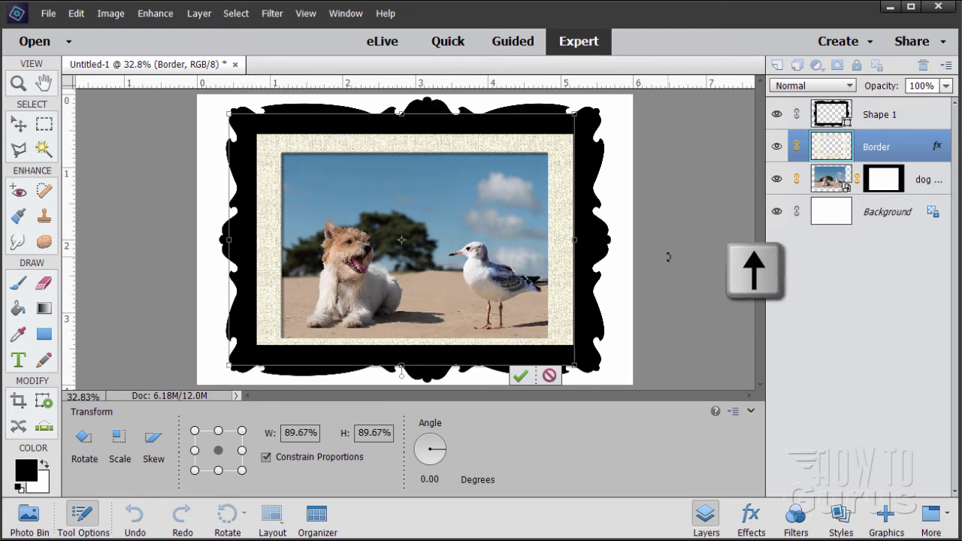
pyautogui.press('Up')
pyautogui.press('Up')
pyautogui.press('Up')
pyautogui.press('Up')
pyautogui.press('Up')
pyautogui.press('Up')
pyautogui.press('Up')
pyautogui.press('Up')
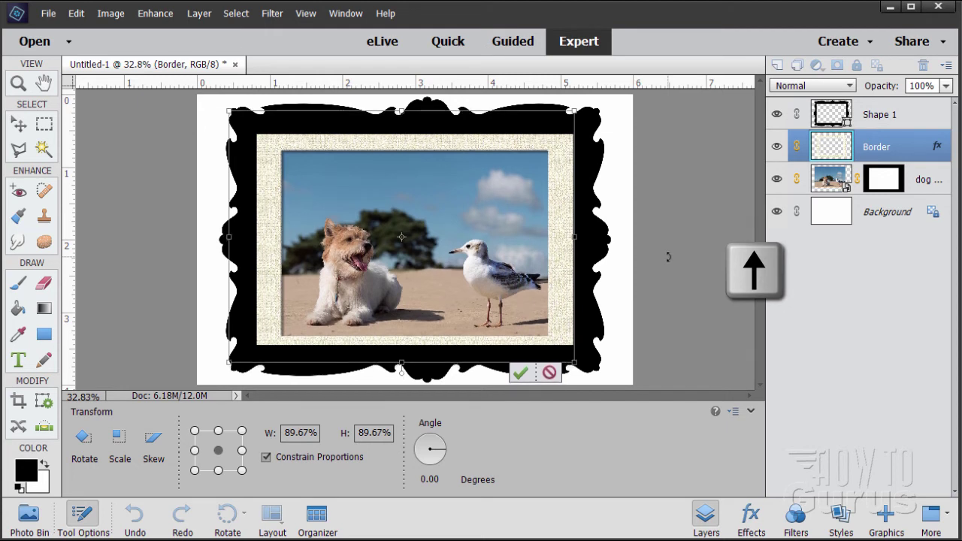
pyautogui.press('Up')
pyautogui.press('Up')
pyautogui.press('Up')
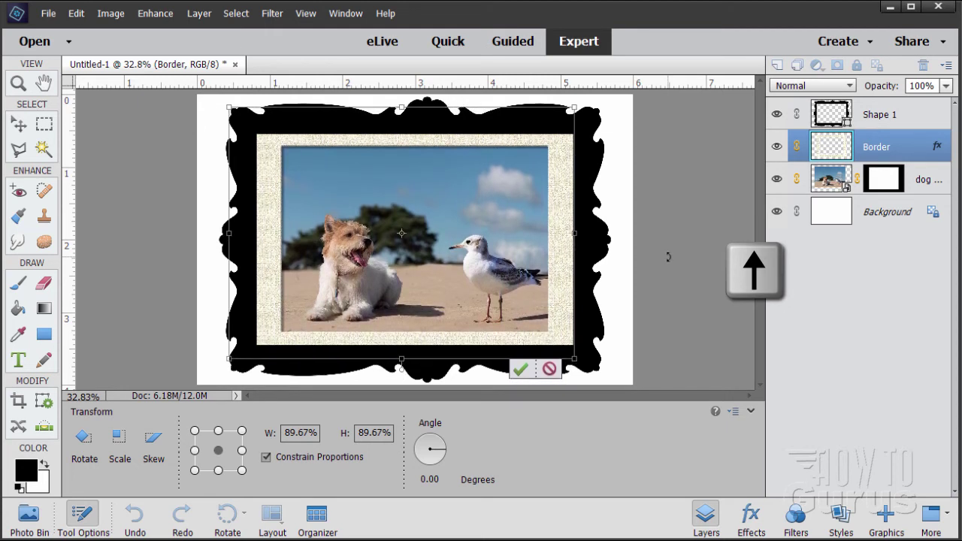
pyautogui.press('Up')
pyautogui.press('Up')
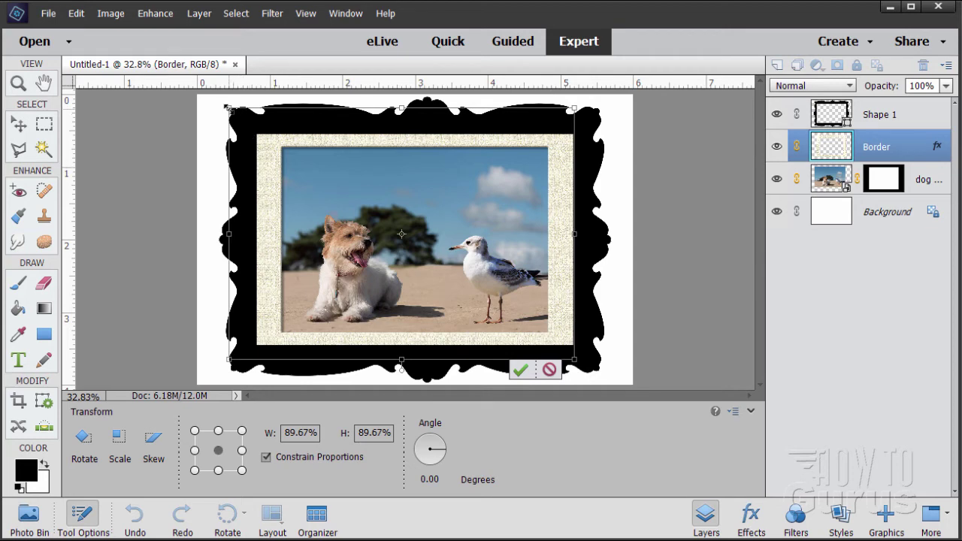
pyautogui.moveTo(226, 107); pyautogui.dragTo(243, 118)
pyautogui.moveTo(573, 359); pyautogui.dragTo(562, 349)
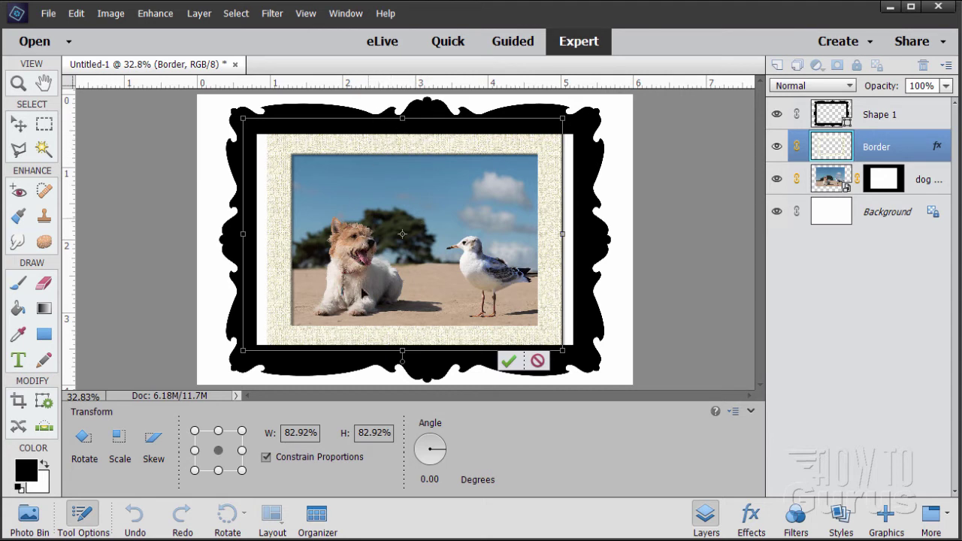
# Commit the Border resize, then narrow the Shape 1 frame to 93.22% width and commit.
pyautogui.click(508, 362)
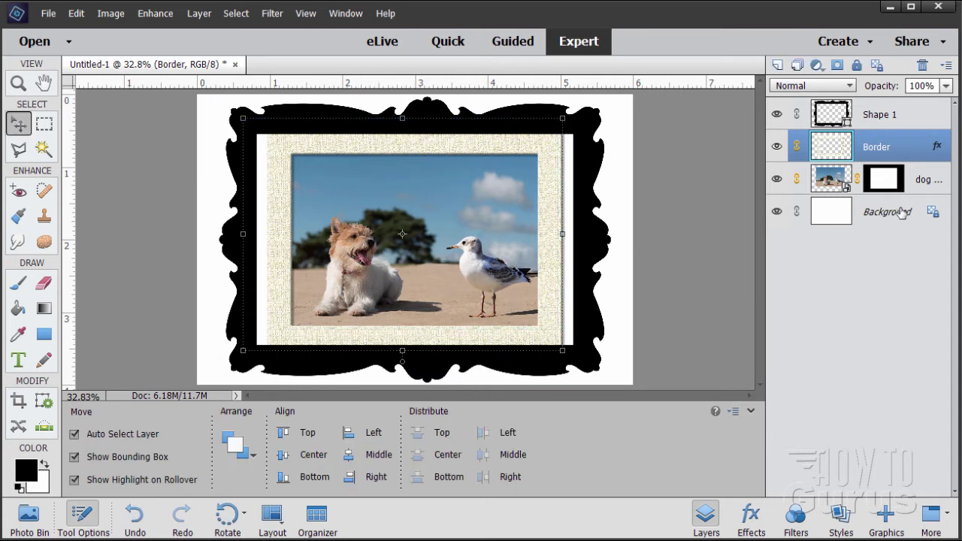
pyautogui.click(898, 119)
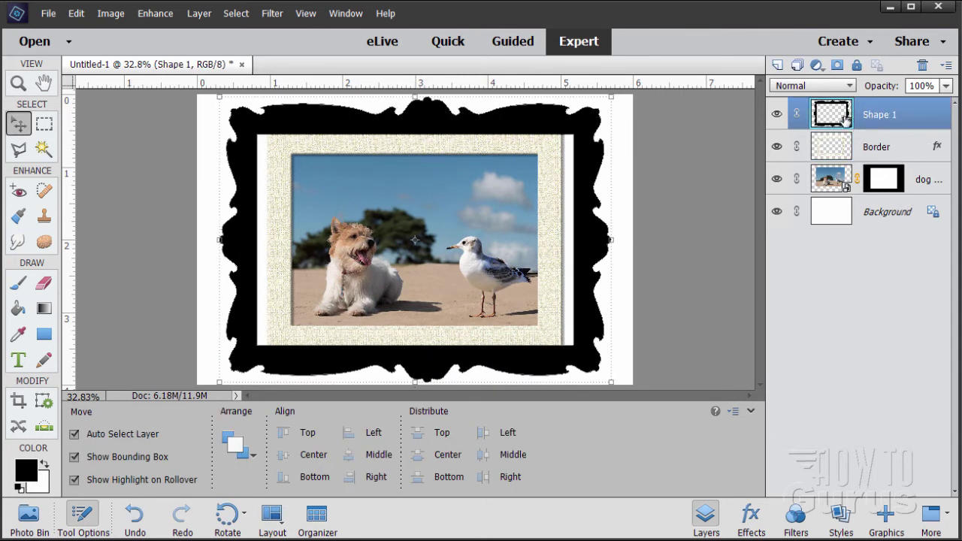
pyautogui.click(609, 239)
pyautogui.moveTo(609, 239); pyautogui.dragTo(598, 239)
pyautogui.moveTo(226, 241); pyautogui.dragTo(232, 239)
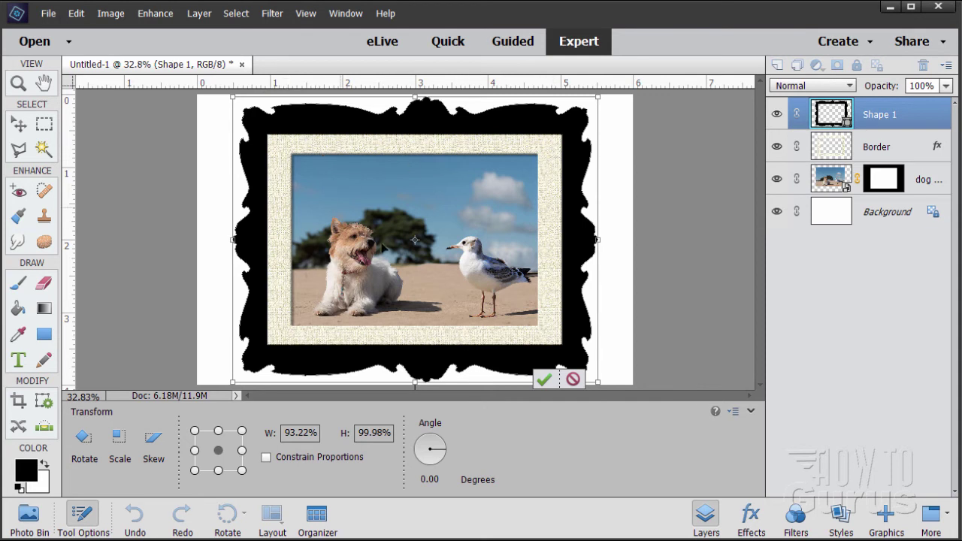
pyautogui.click(545, 380)
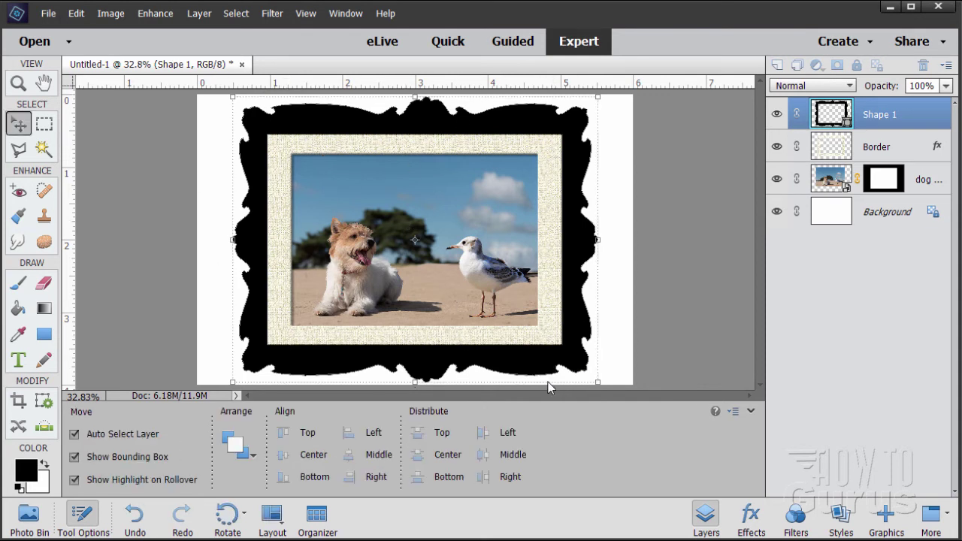
# Fill the black frame shape with a pale yellow foreground colour.
pyautogui.click(27, 472)
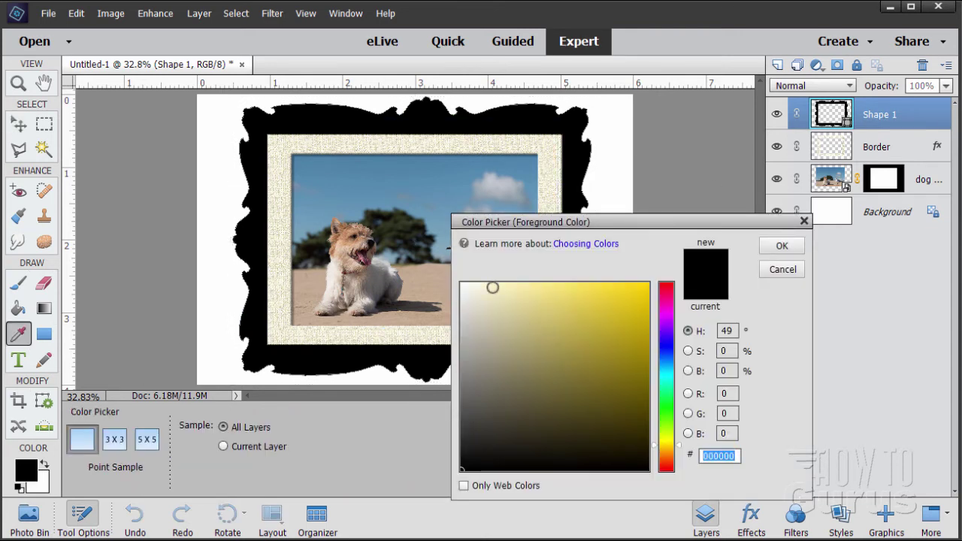
pyautogui.click(492, 287)
pyautogui.moveTo(494, 289); pyautogui.dragTo(492, 284)
pyautogui.click(782, 246)
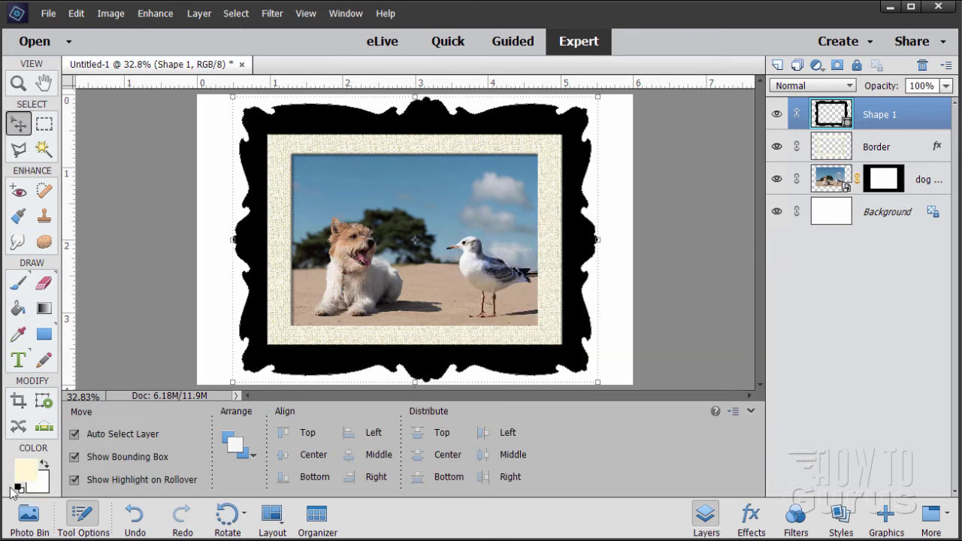
pyautogui.click(18, 309)
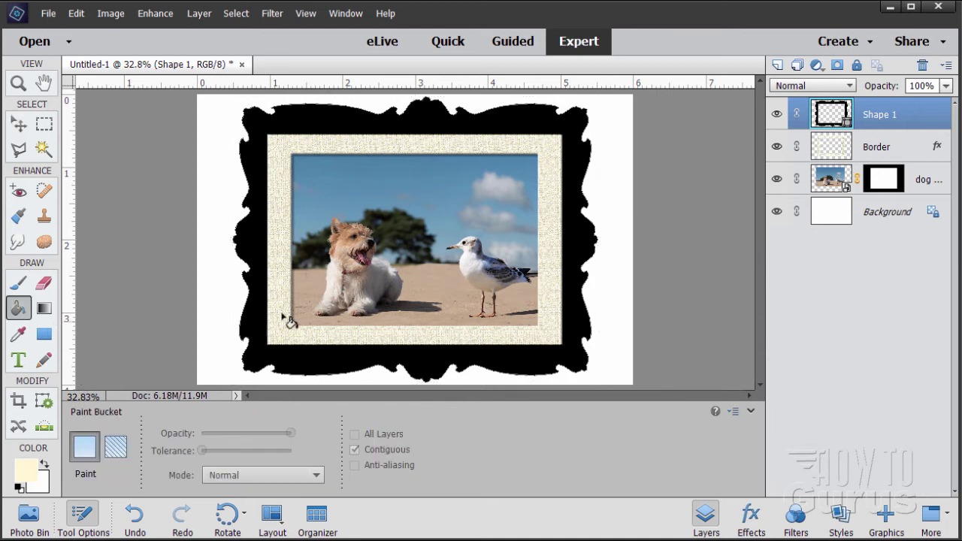
pyautogui.click(256, 321)
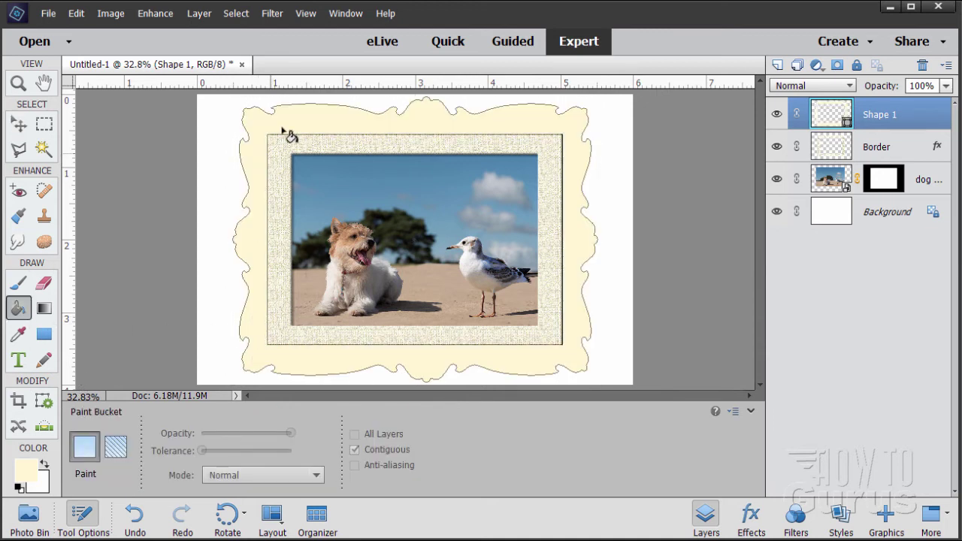
# Select the Border layer and nudge the mat one step right.
pyautogui.click(21, 124)
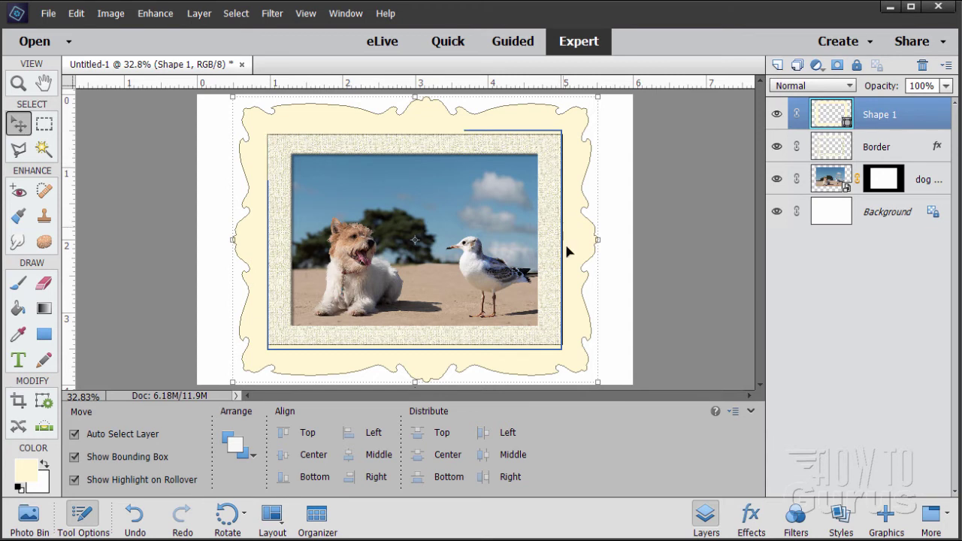
pyautogui.click(896, 155)
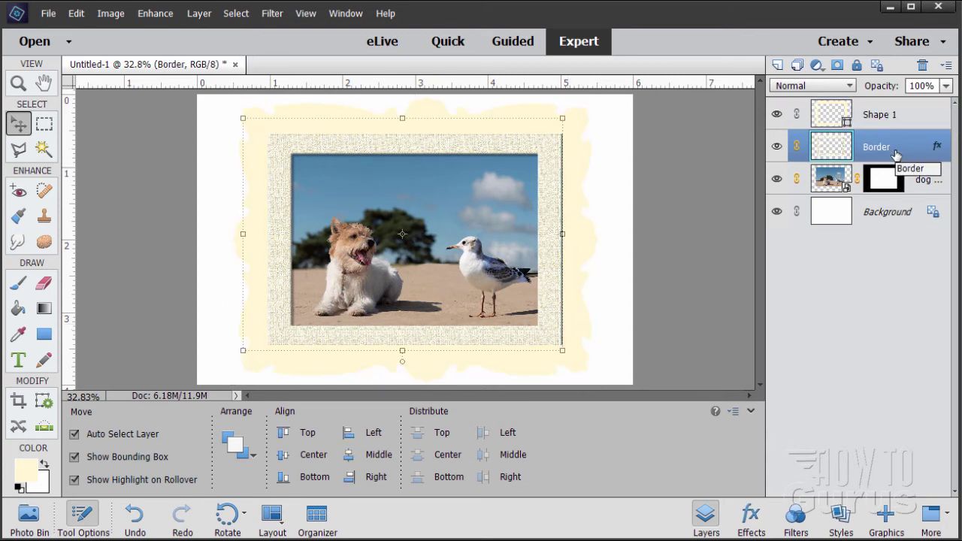
pyautogui.press('Right')
pyautogui.press('Right')
pyautogui.press('Right')
pyautogui.press('Right')
pyautogui.press('Right')
pyautogui.press('Right')
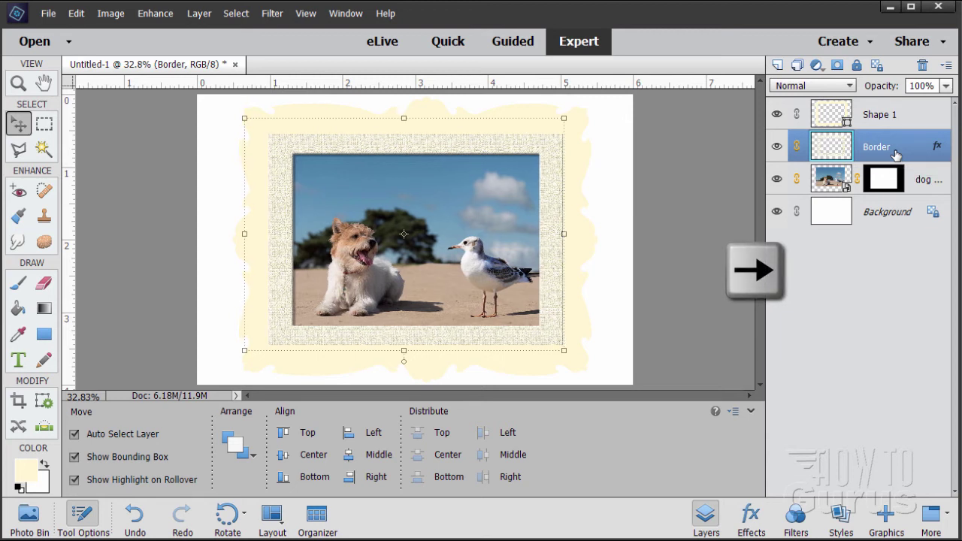
# Fine-tune the Border mat's position, then give the Shape 1 frame the Wow-Chrome Reflecting style.
pyautogui.press('Right')
pyautogui.press('Right')
pyautogui.press('Right')
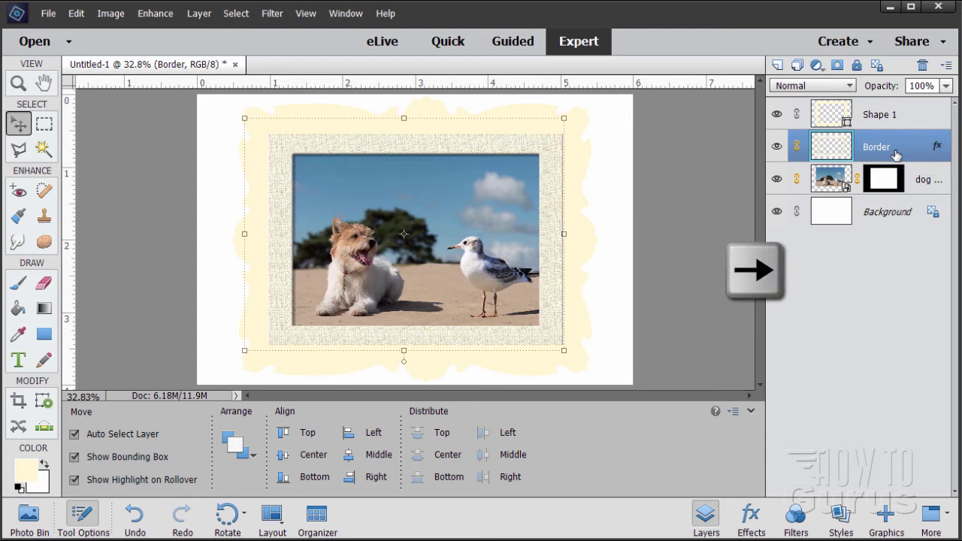
pyautogui.press('Left')
pyautogui.press('Left')
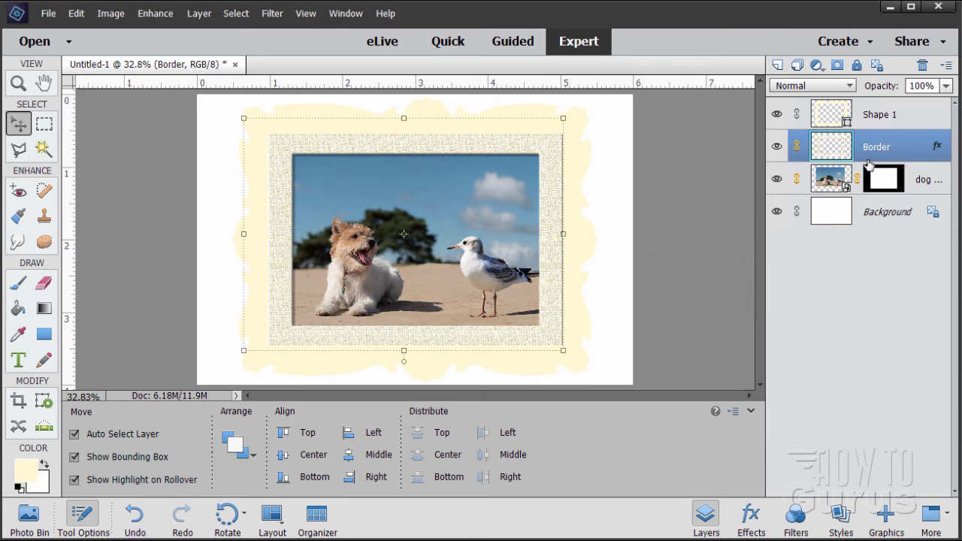
pyautogui.click(885, 123)
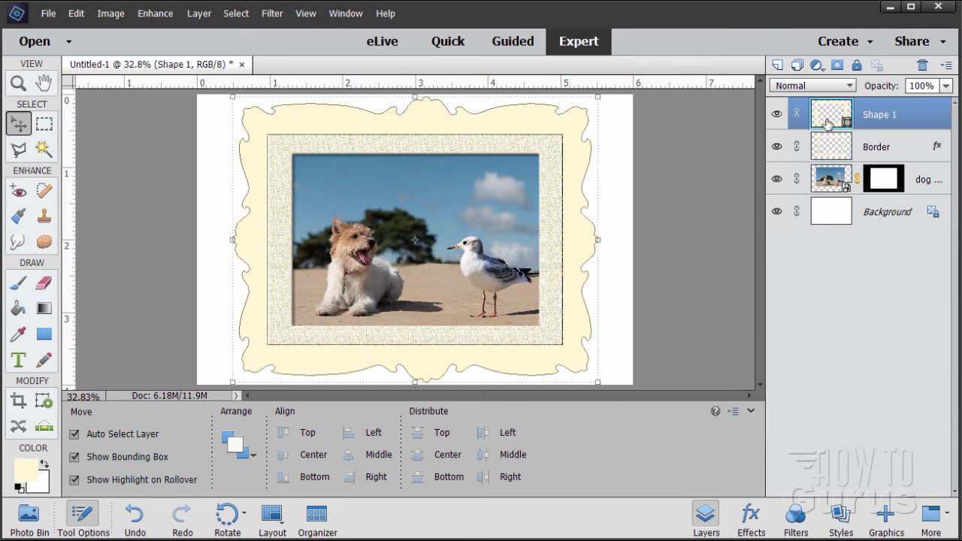
pyautogui.click(843, 515)
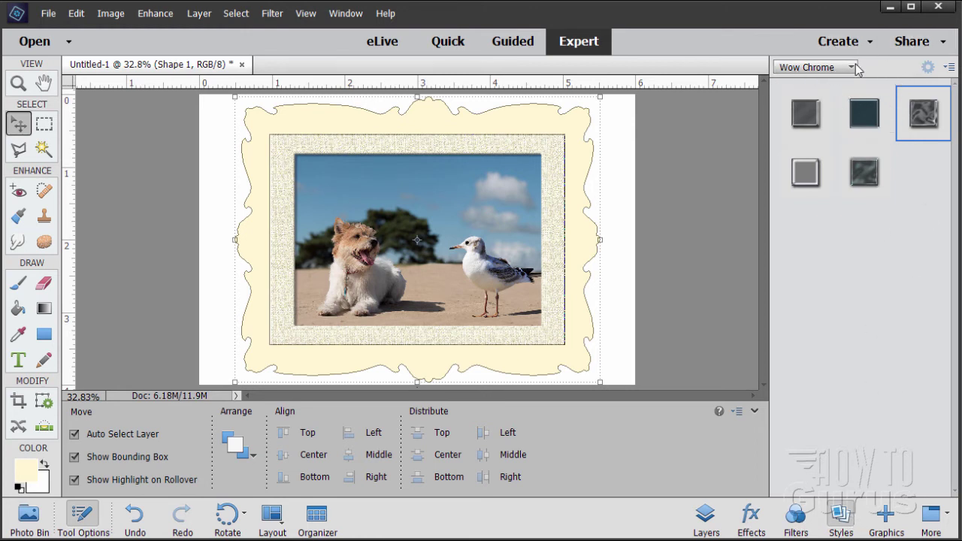
pyautogui.click(815, 67)
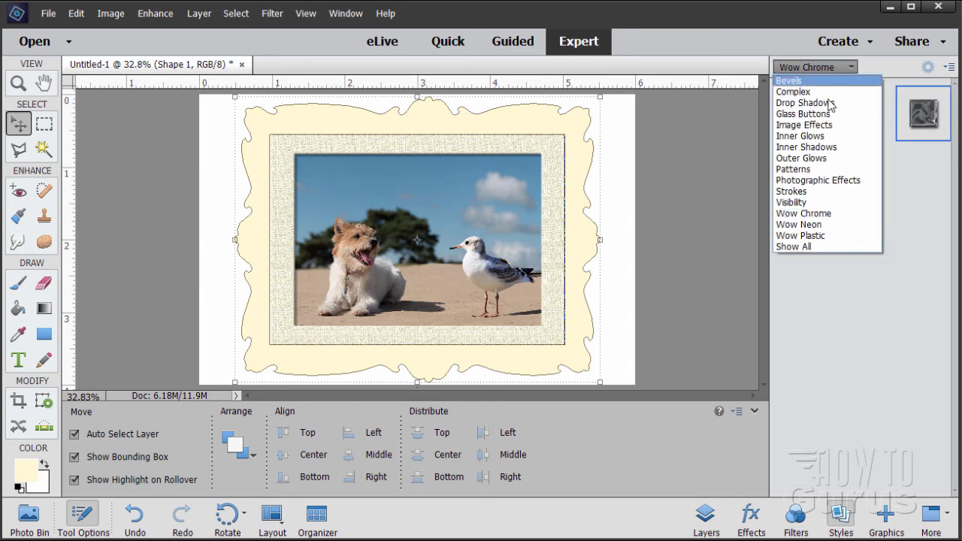
pyautogui.click(835, 215)
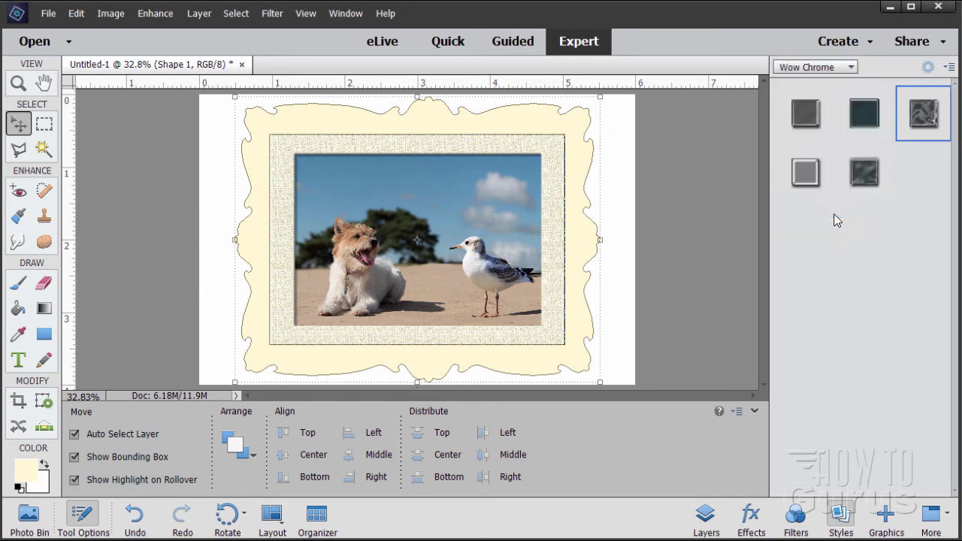
pyautogui.click(923, 120)
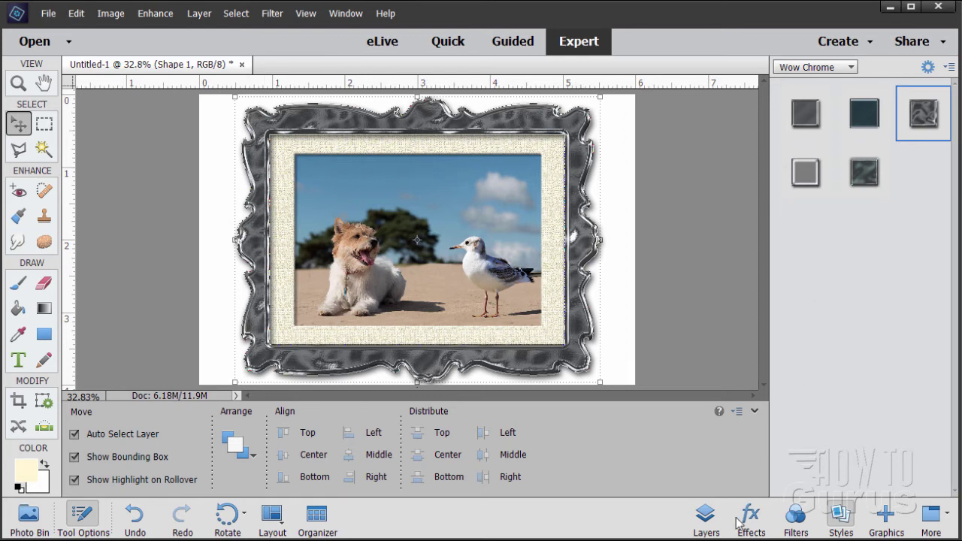
# Add a Solid Color fill layer clipped to the frame layer, discarding a stray empty Layer 1.
pyautogui.click(706, 516)
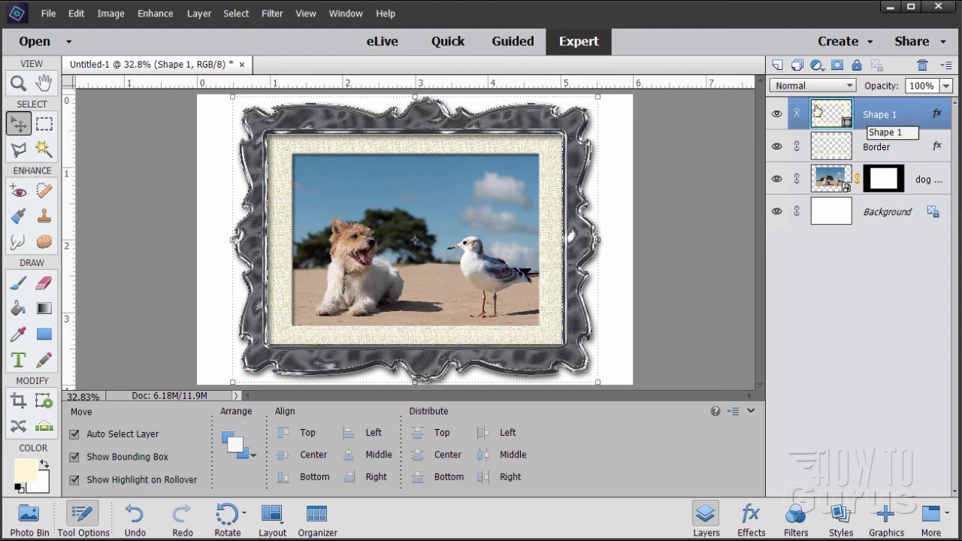
pyautogui.click(778, 65)
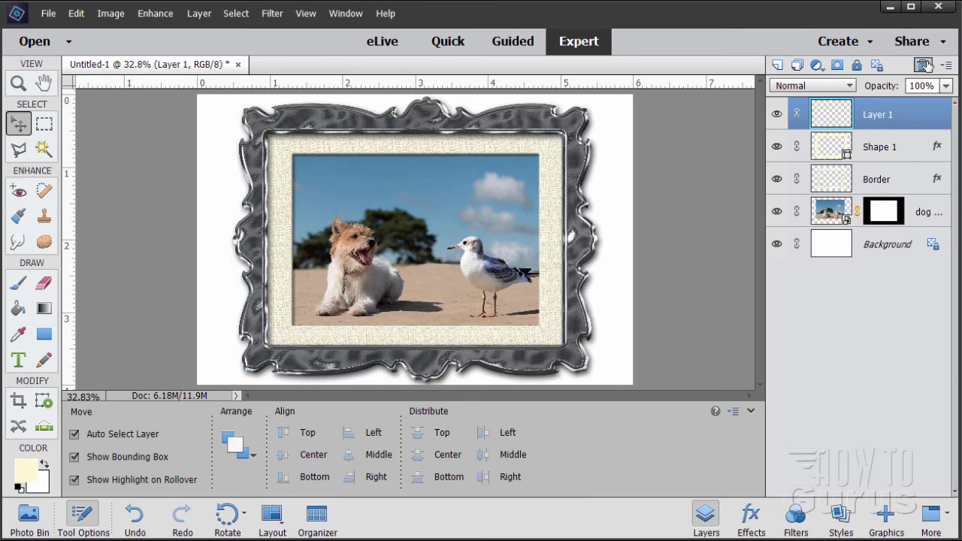
pyautogui.click(288, 154)
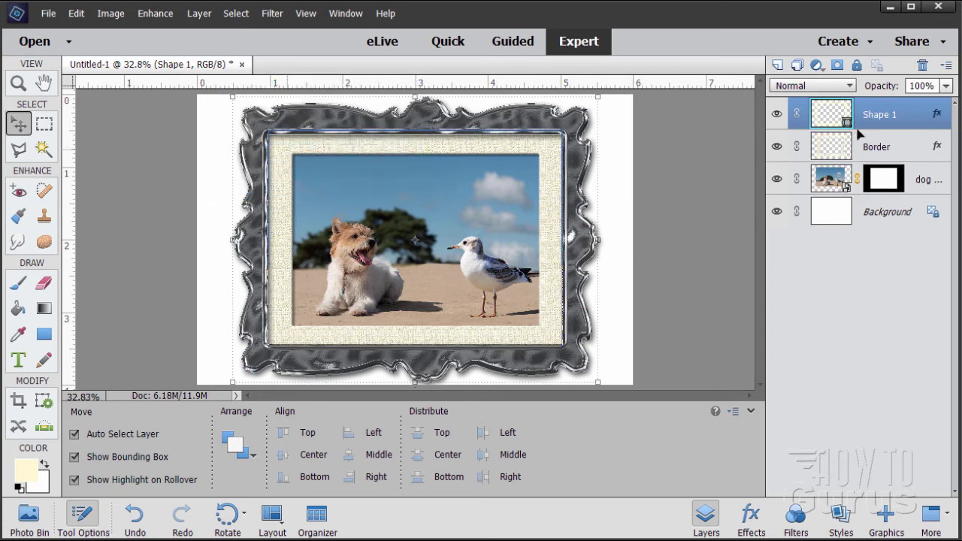
pyautogui.click(199, 14)
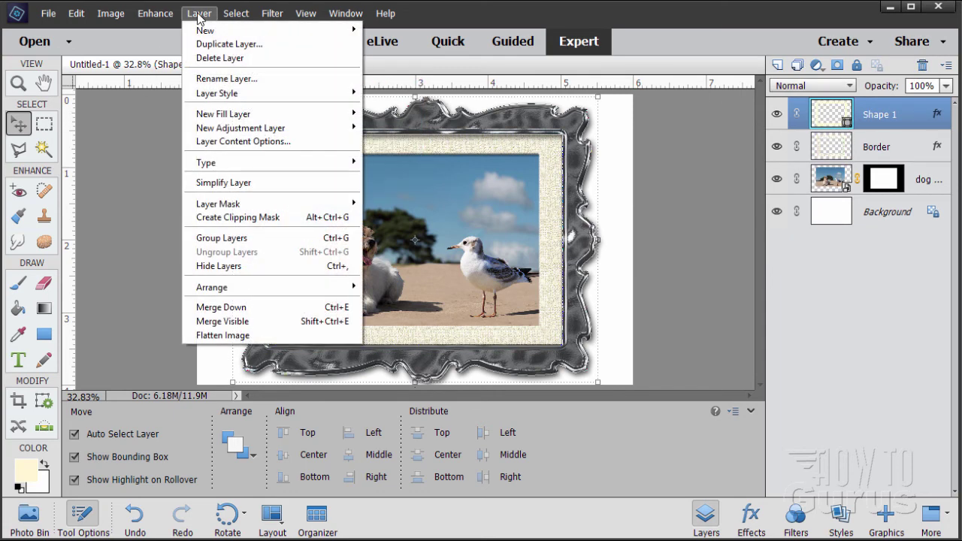
pyautogui.moveTo(224, 115)
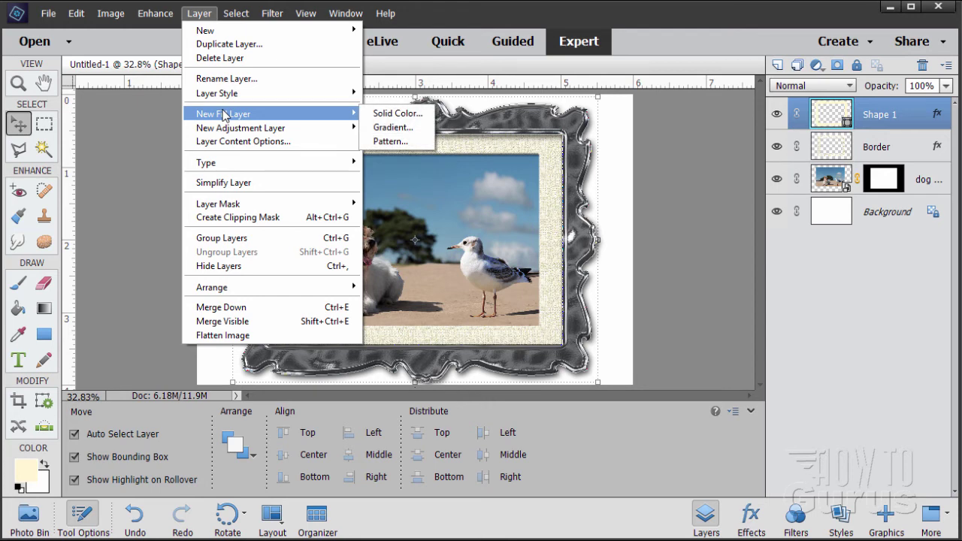
pyautogui.click(395, 113)
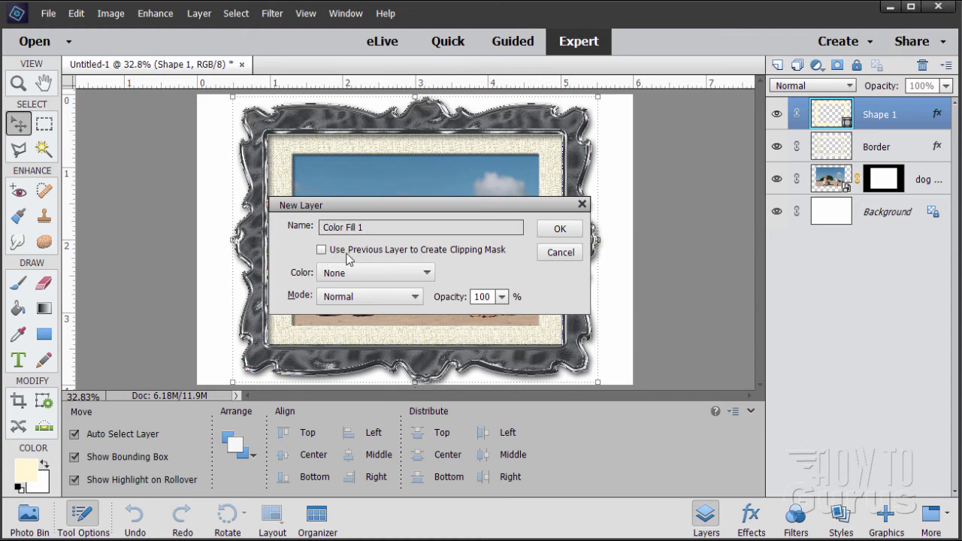
pyautogui.click(321, 251)
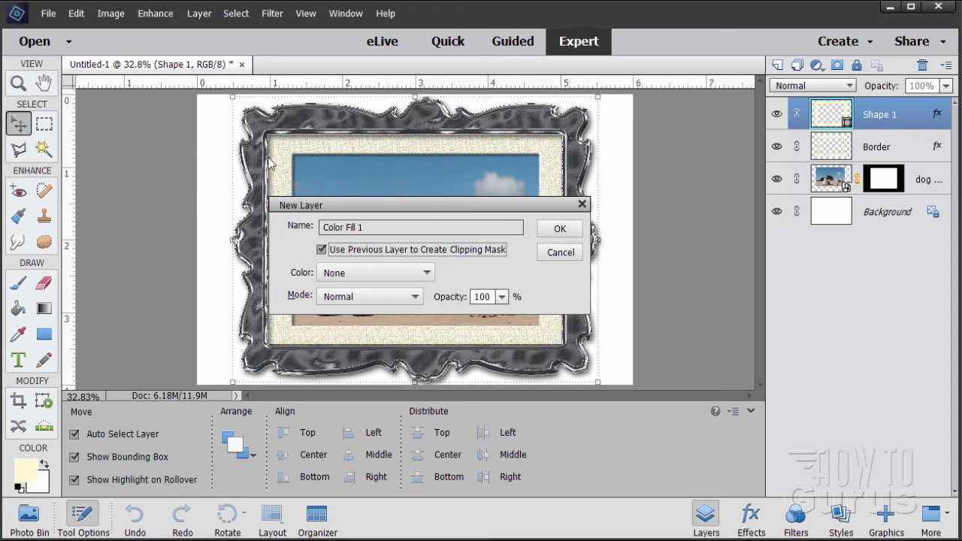
pyautogui.click(558, 237)
# Set the fill colour to a fully saturated bright yellow, ffd200.
pyautogui.click(637, 300)
pyautogui.click(645, 288)
pyautogui.moveTo(644, 288); pyautogui.dragTo(654, 272)
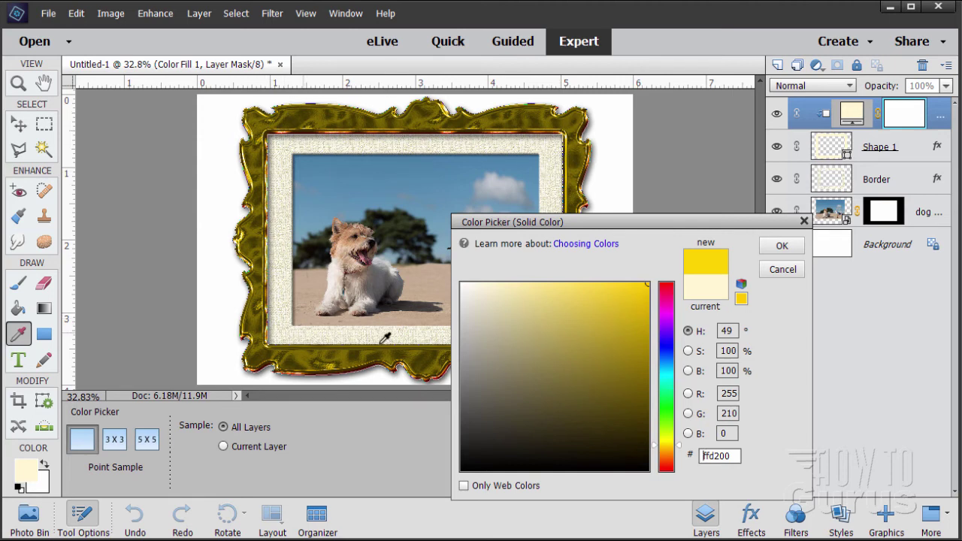
pyautogui.click(782, 246)
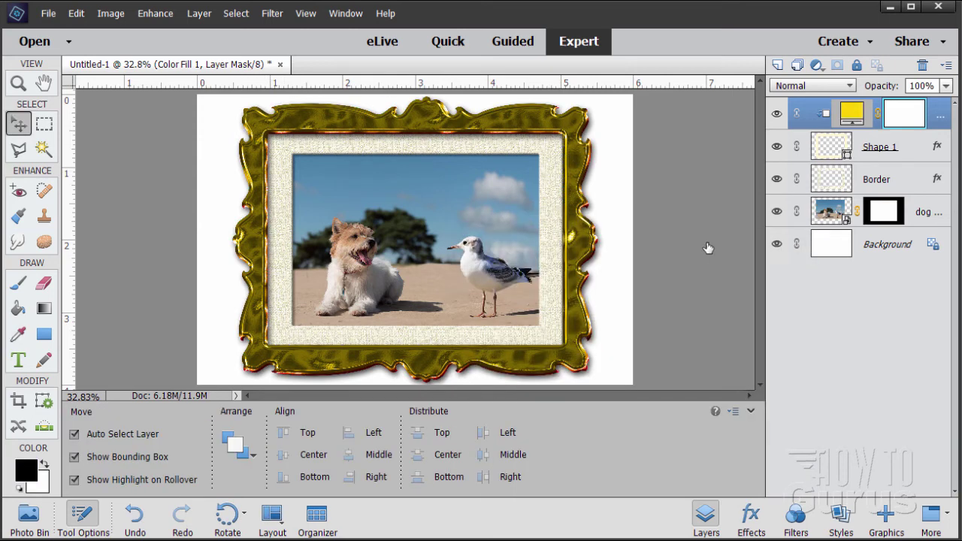
# Try Screen, Soft Light, Hard Light and Linear Light blend modes on the yellow fill.
pyautogui.click(808, 86)
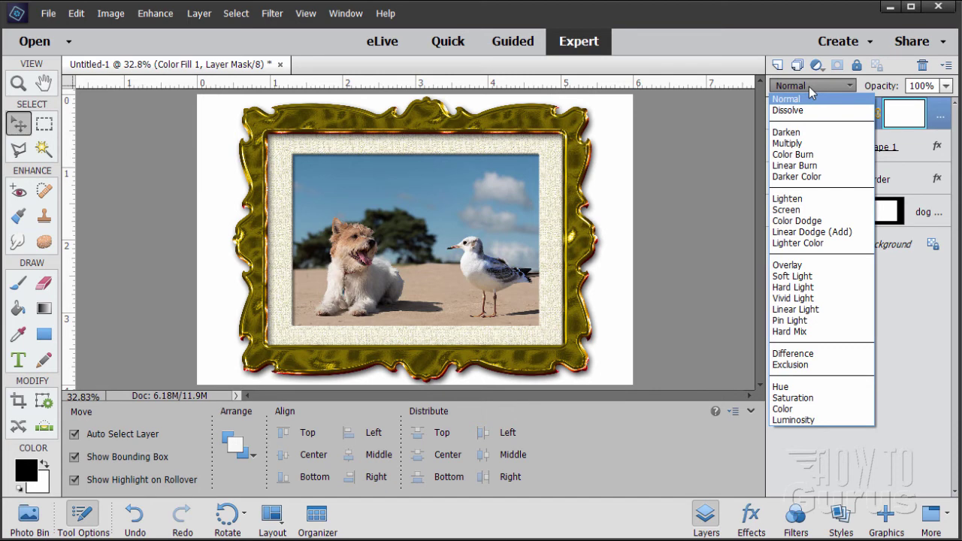
pyautogui.click(793, 210)
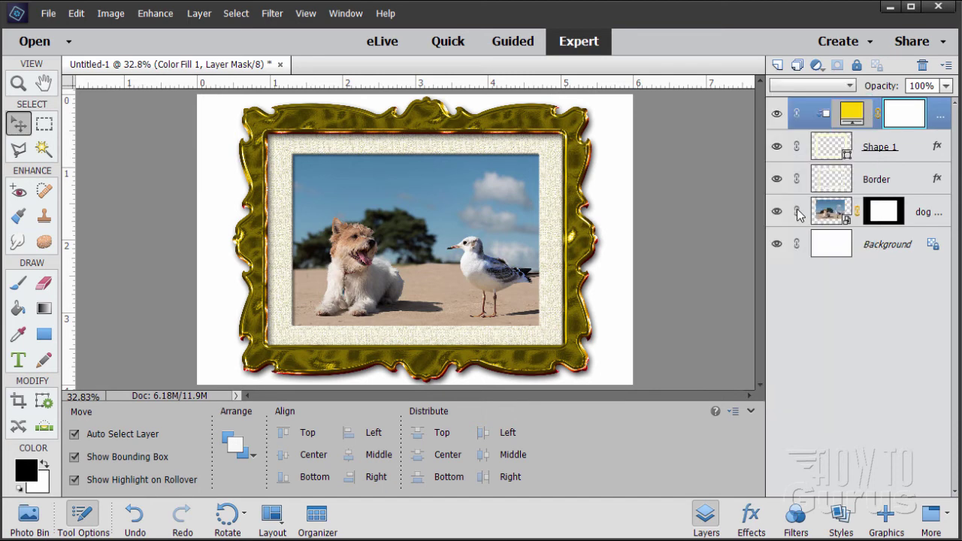
pyautogui.click(815, 87)
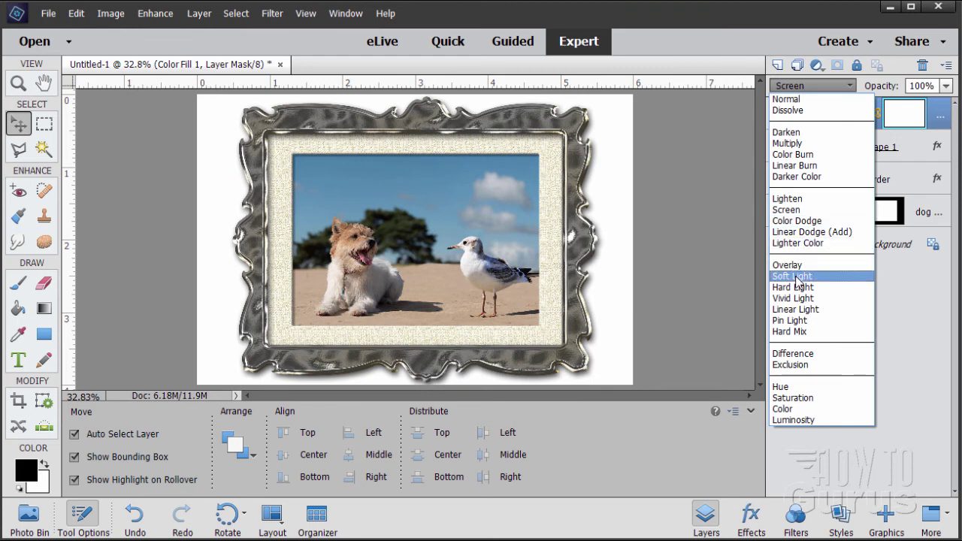
pyautogui.click(796, 276)
pyautogui.click(808, 88)
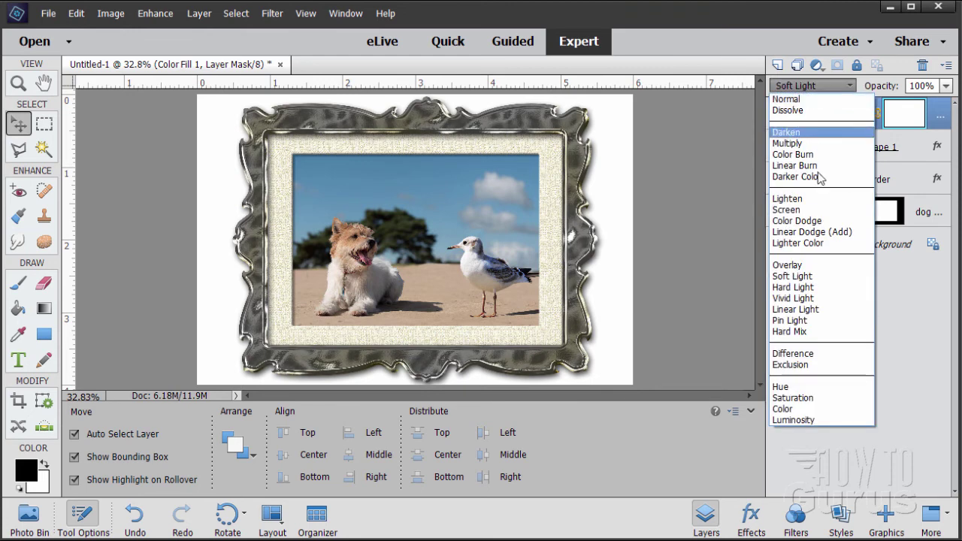
pyautogui.click(805, 290)
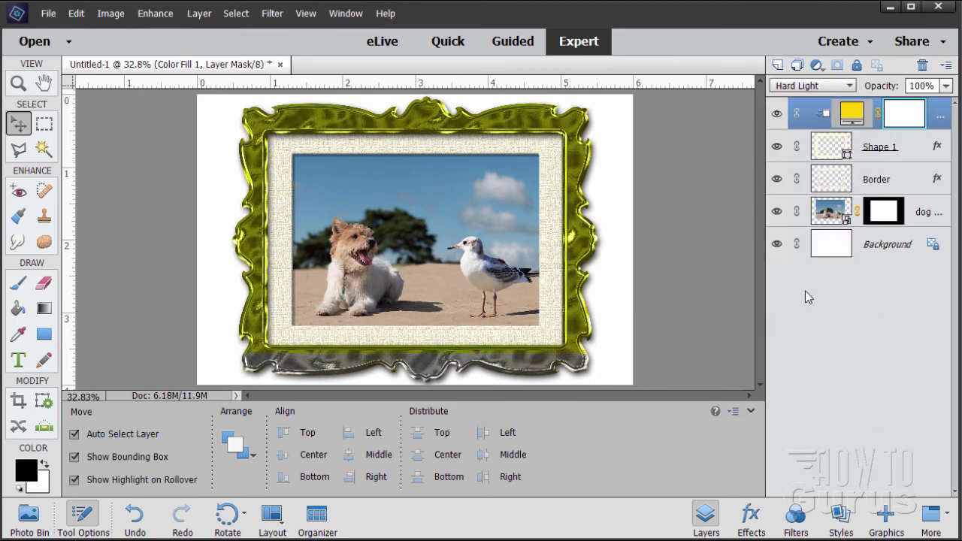
pyautogui.click(812, 85)
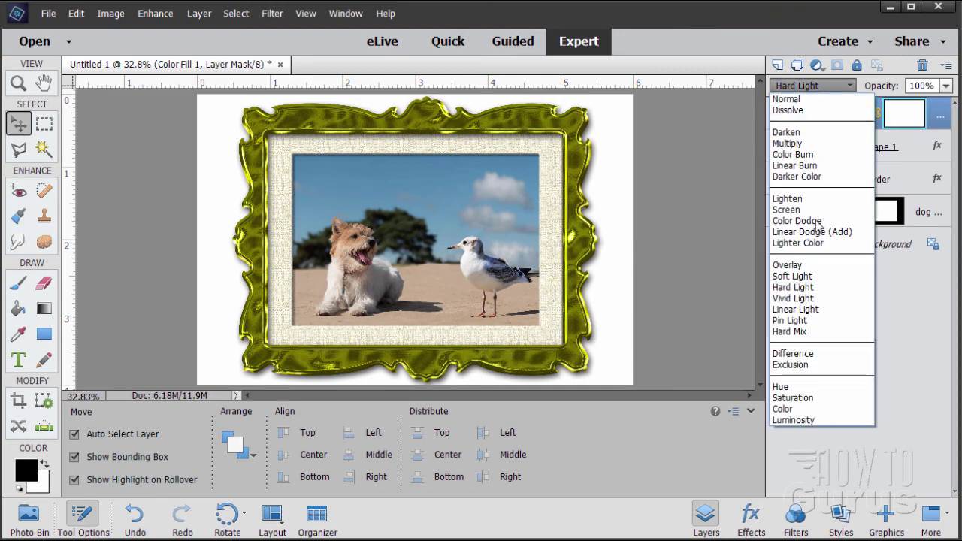
pyautogui.click(812, 307)
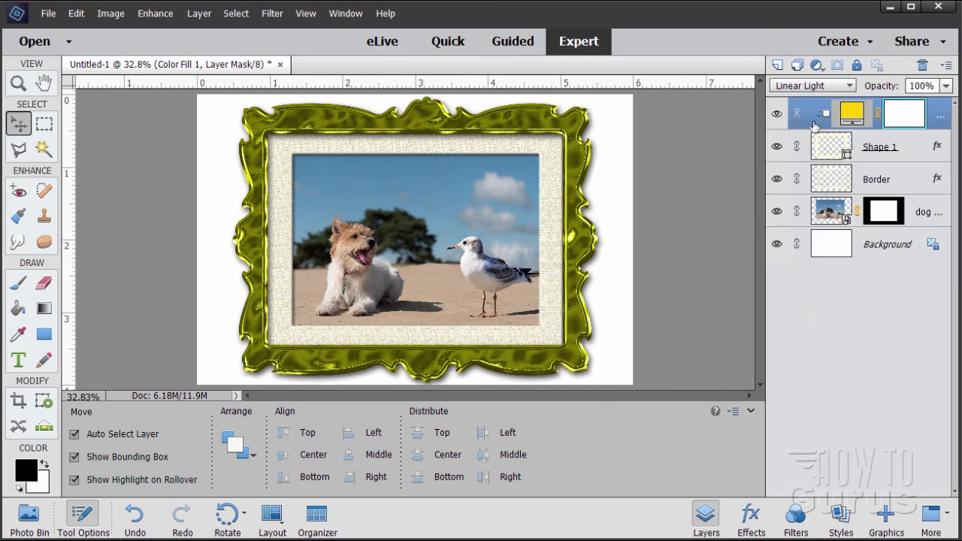
# Compare Color against Normal blending, settling on Color mode for the fill layer.
pyautogui.click(811, 86)
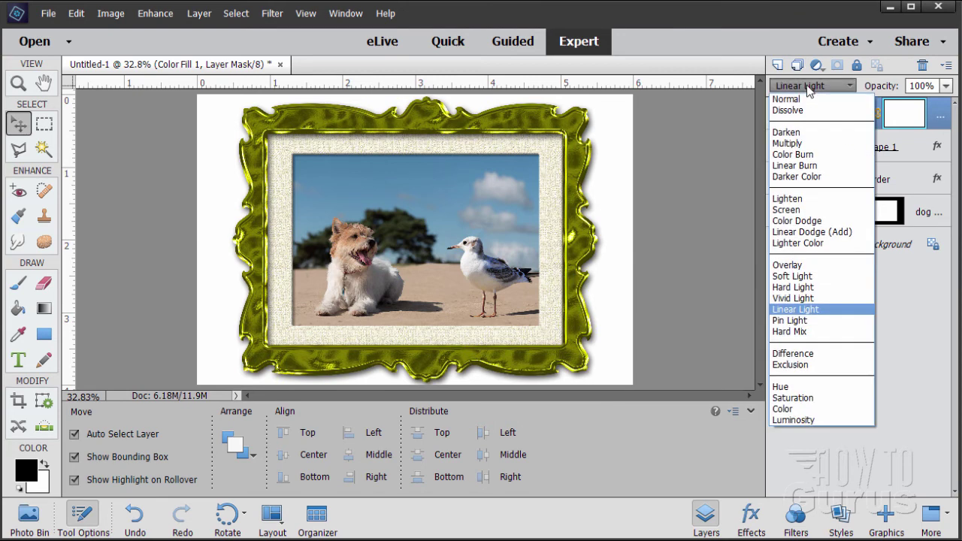
pyautogui.click(793, 411)
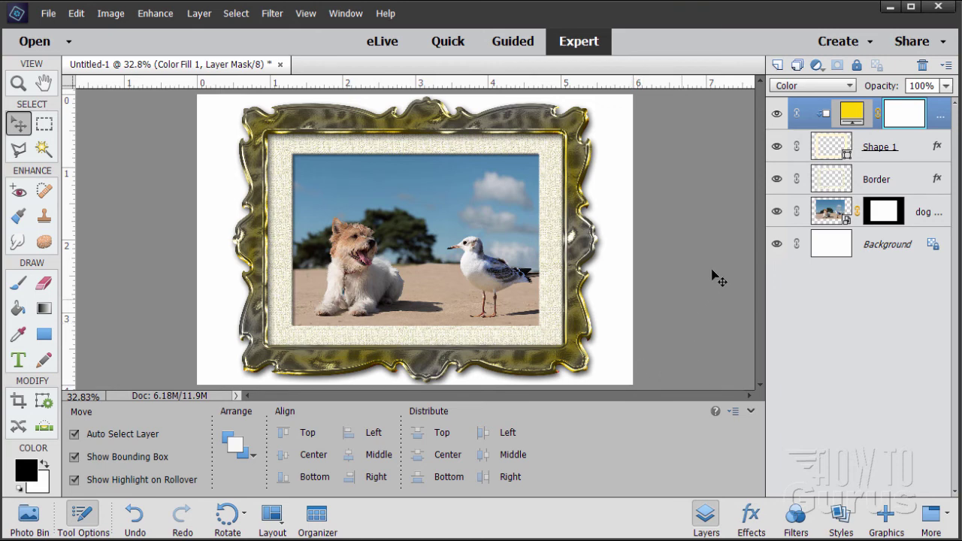
pyautogui.click(802, 88)
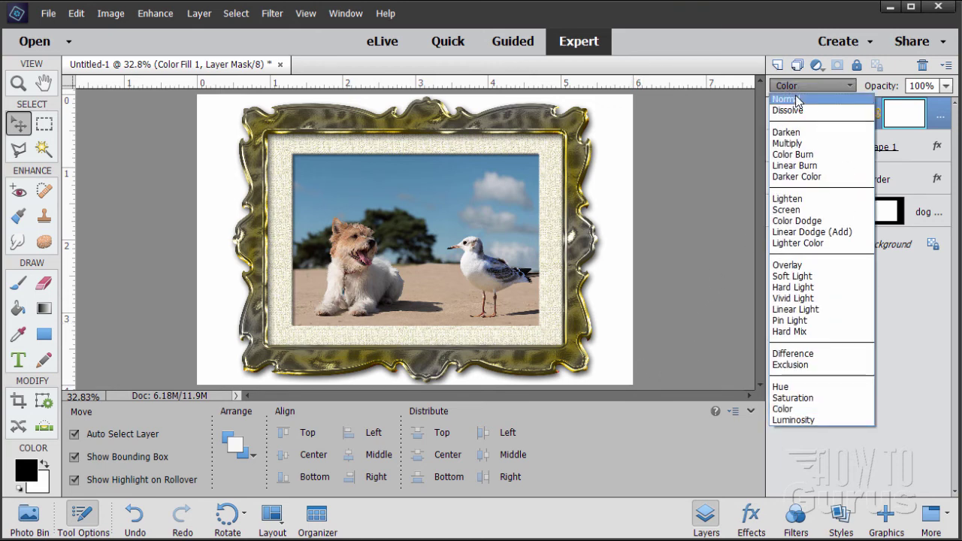
pyautogui.click(799, 97)
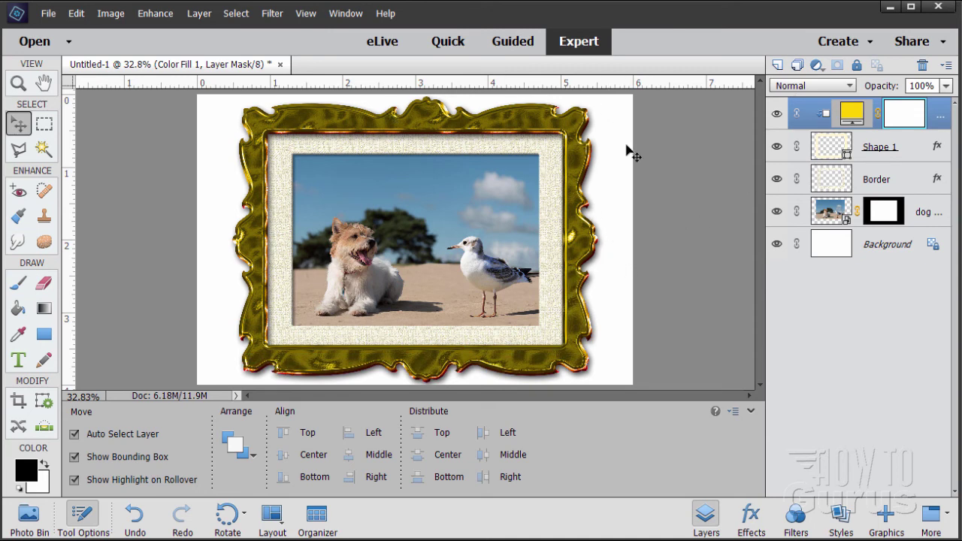
pyautogui.click(812, 85)
pyautogui.click(798, 410)
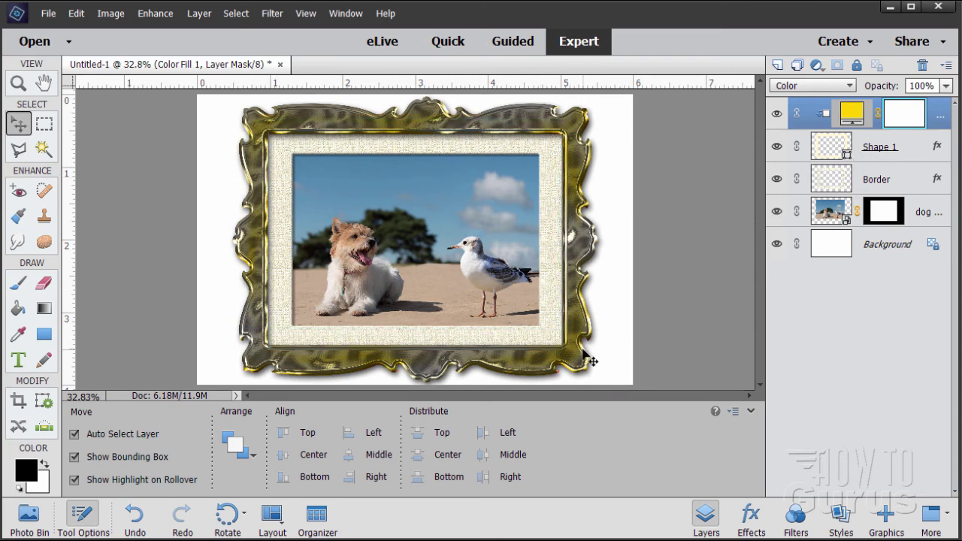
# On the Background layer, drag a diagonal black-and-white Foreground to Background linear gradient.
pyautogui.click(883, 255)
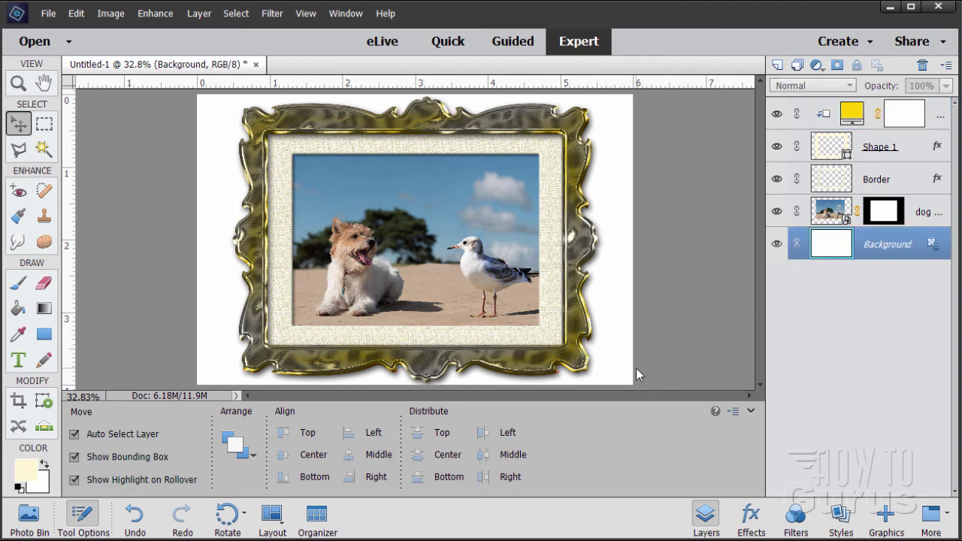
pyautogui.click(20, 488)
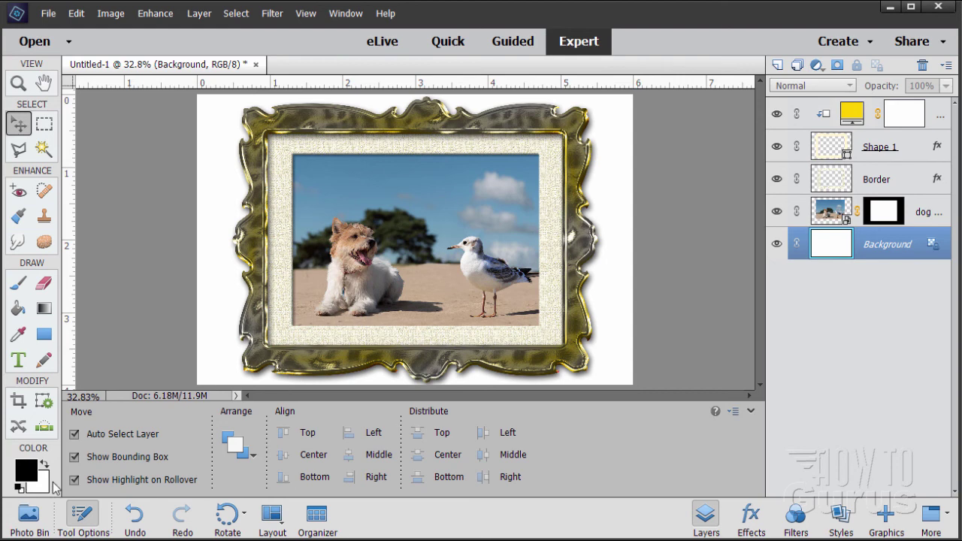
pyautogui.click(44, 309)
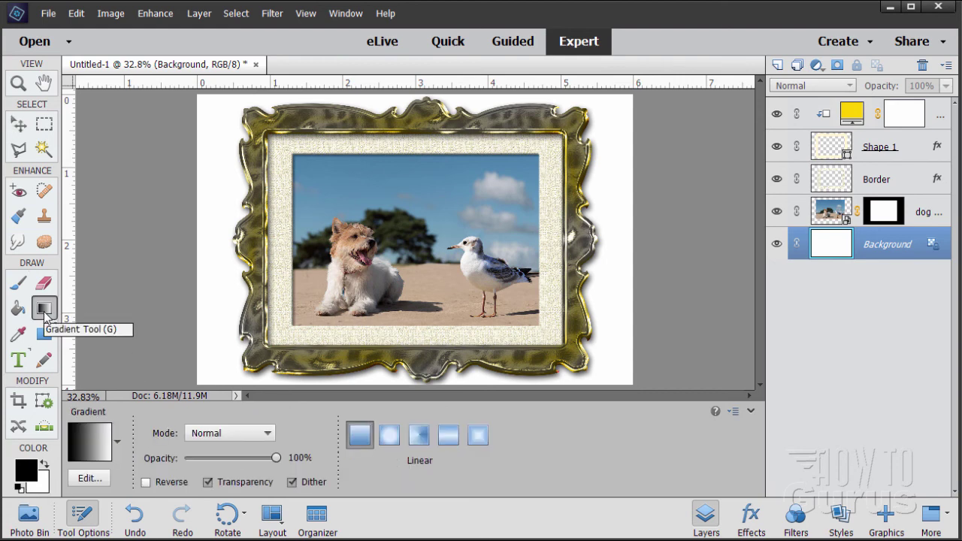
pyautogui.click(94, 441)
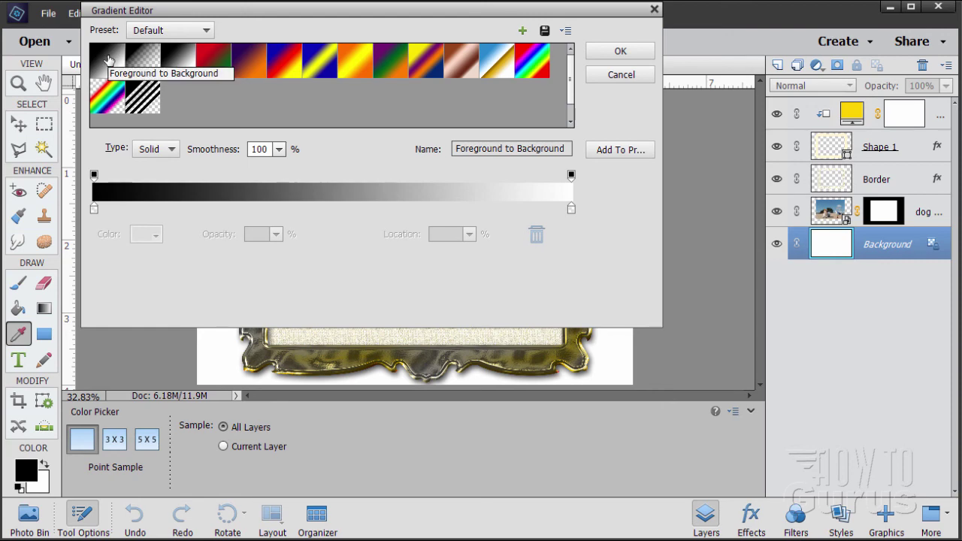
pyautogui.click(621, 52)
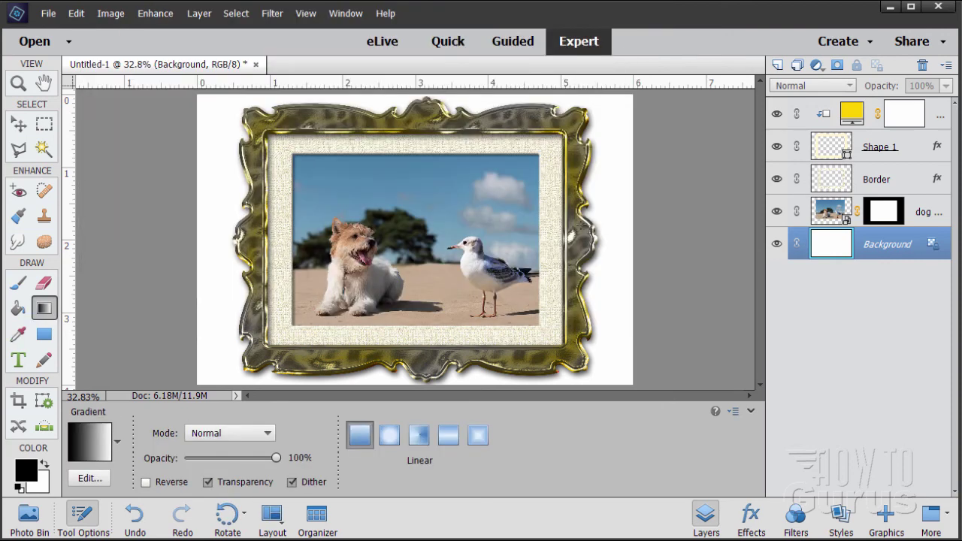
pyautogui.click(359, 440)
pyautogui.moveTo(552, 387); pyautogui.dragTo(286, 96)
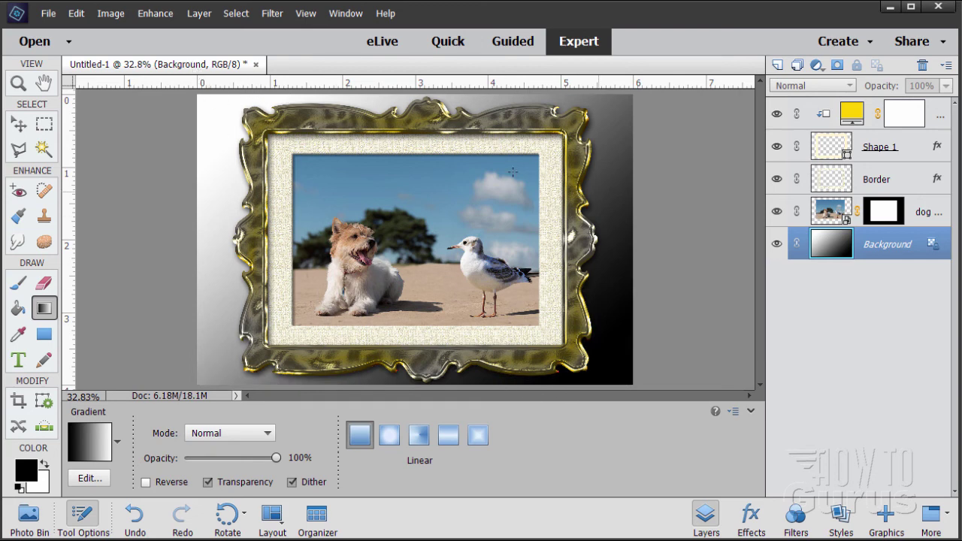
# Float the document in an enlarged window and zoom the framed picture to 50%.
pyautogui.click(18, 125)
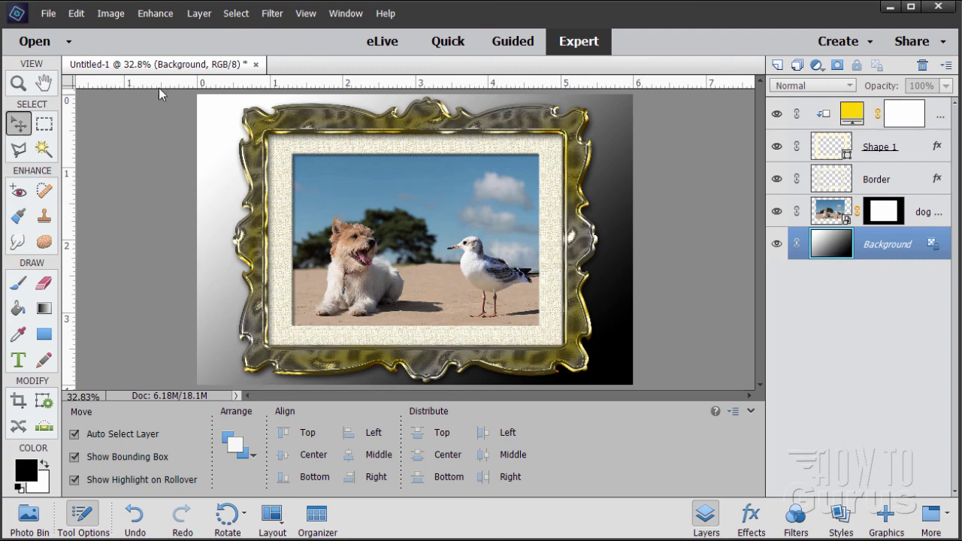
pyautogui.moveTo(154, 65); pyautogui.dragTo(184, 36)
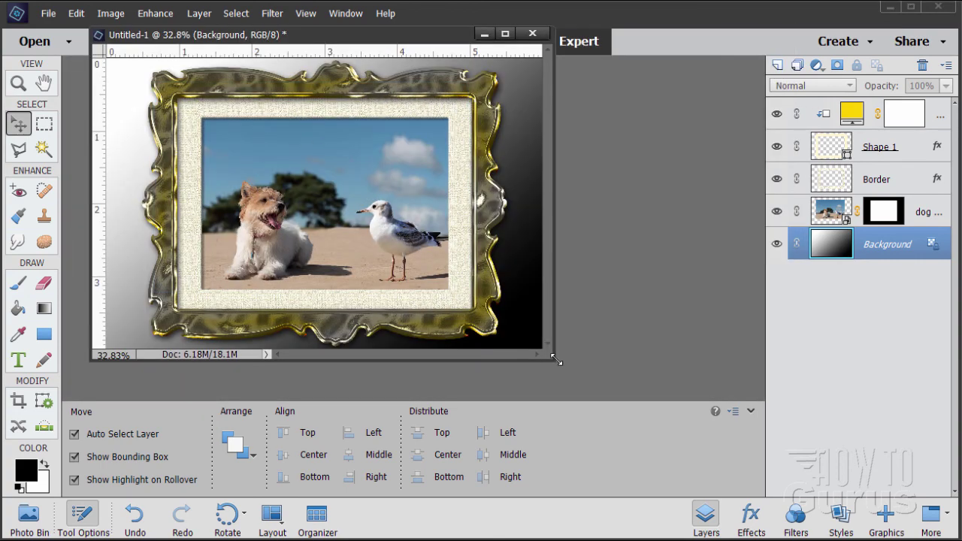
pyautogui.moveTo(555, 360); pyautogui.dragTo(816, 537)
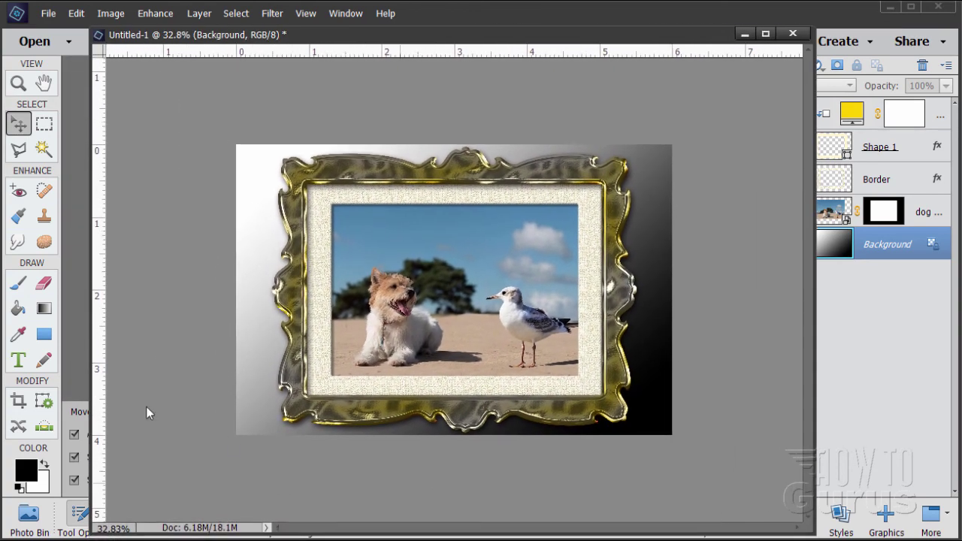
pyautogui.click(15, 78)
pyautogui.click(529, 294)
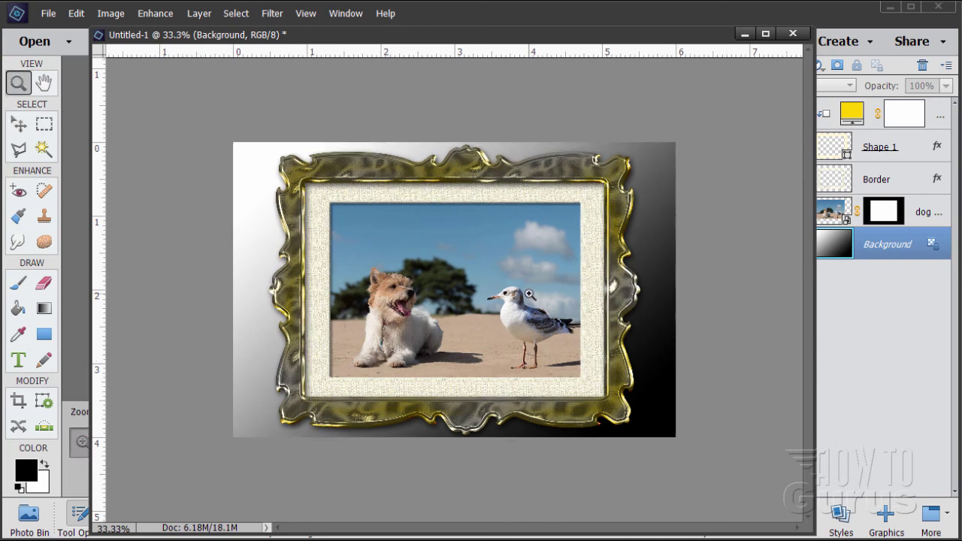
pyautogui.click(485, 295)
pyautogui.click(20, 122)
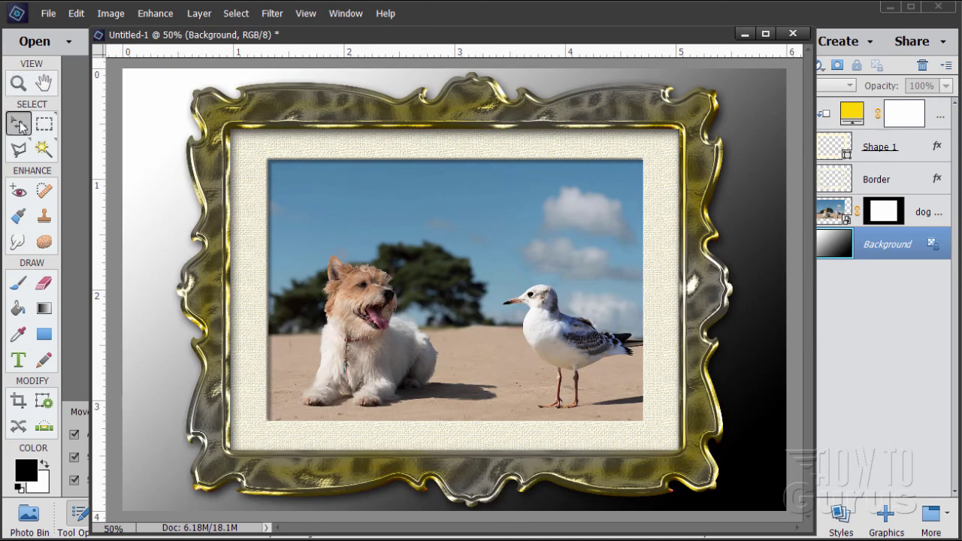